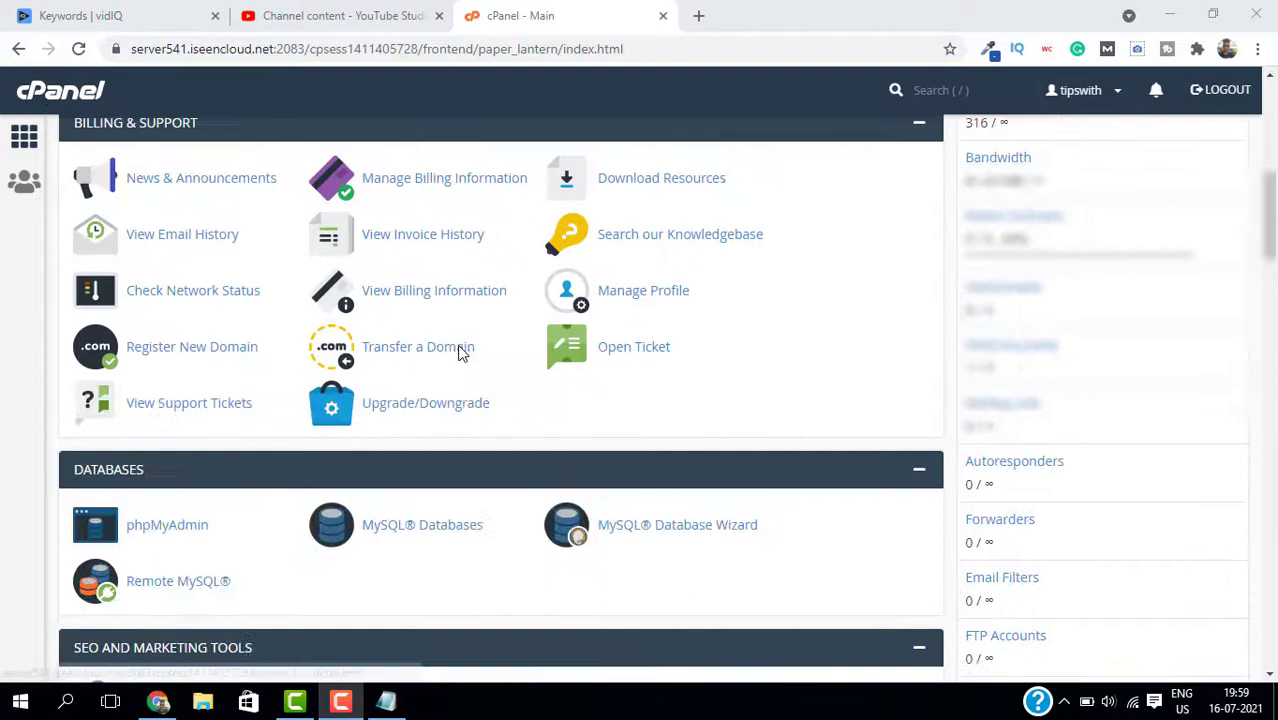
{"action": "scroll", "coordinate": [461, 352], "scroll_direction": "down", "scroll_amount": 3}
{"action": "scroll", "coordinate": [461, 352], "scroll_direction": "down", "scroll_amount": 2}
{"action": "scroll", "coordinate": [461, 352], "scroll_direction": "down", "scroll_amount": 3}
{"action": "scroll", "coordinate": [461, 352], "scroll_direction": "down", "scroll_amount": 3}
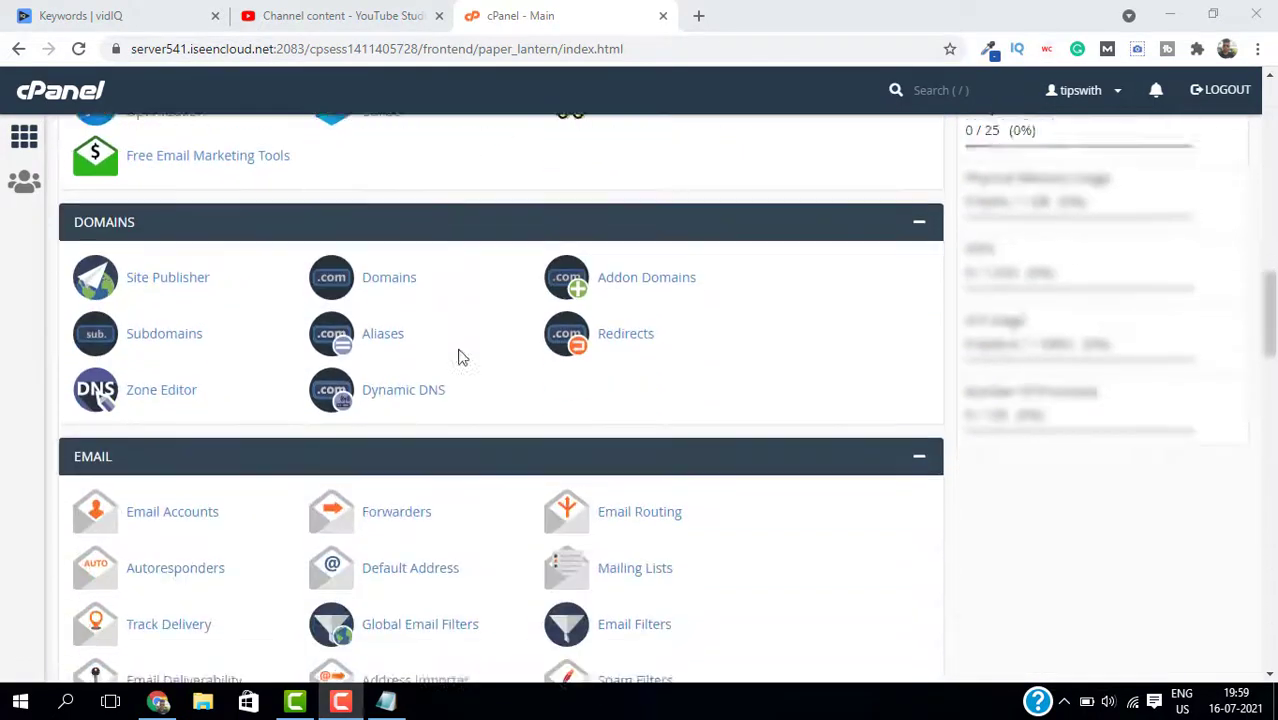
{"action": "scroll", "coordinate": [461, 352], "scroll_direction": "down", "scroll_amount": 1}
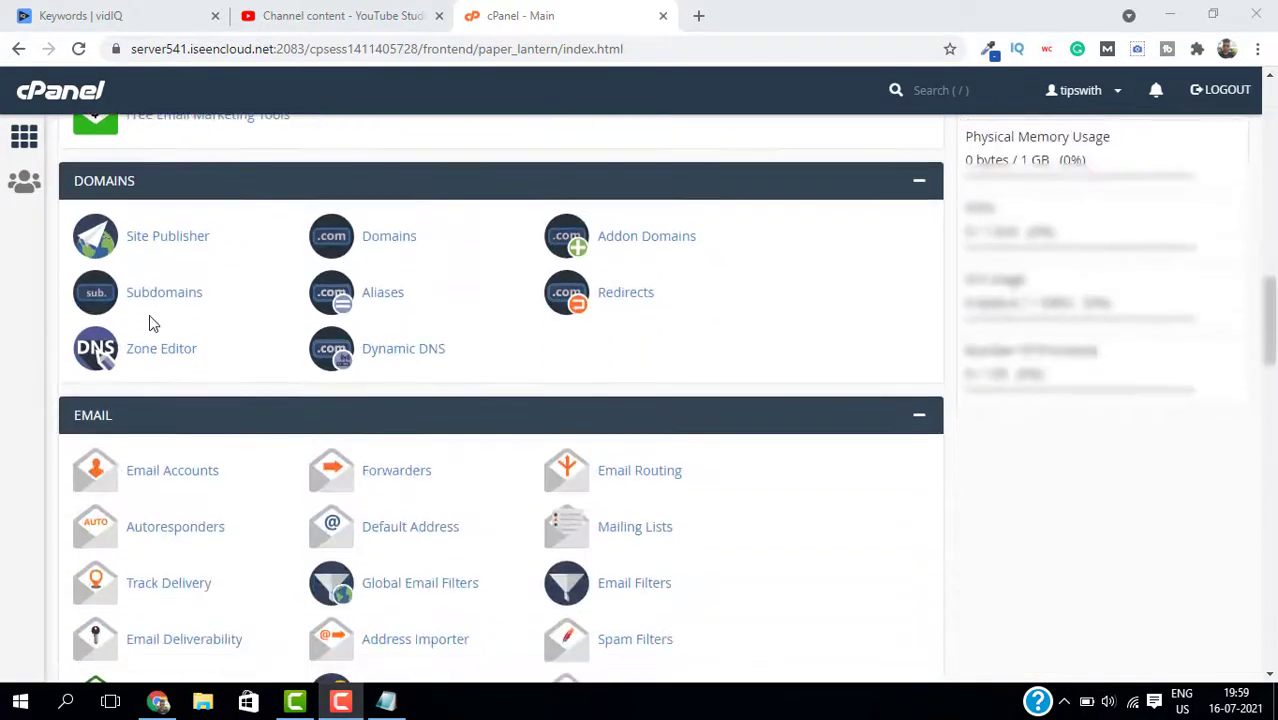
- Create addon domain alam.design with subdomain alam and document root /public_html/alam.design
{"action": "left_click", "coordinate": [612, 242]}
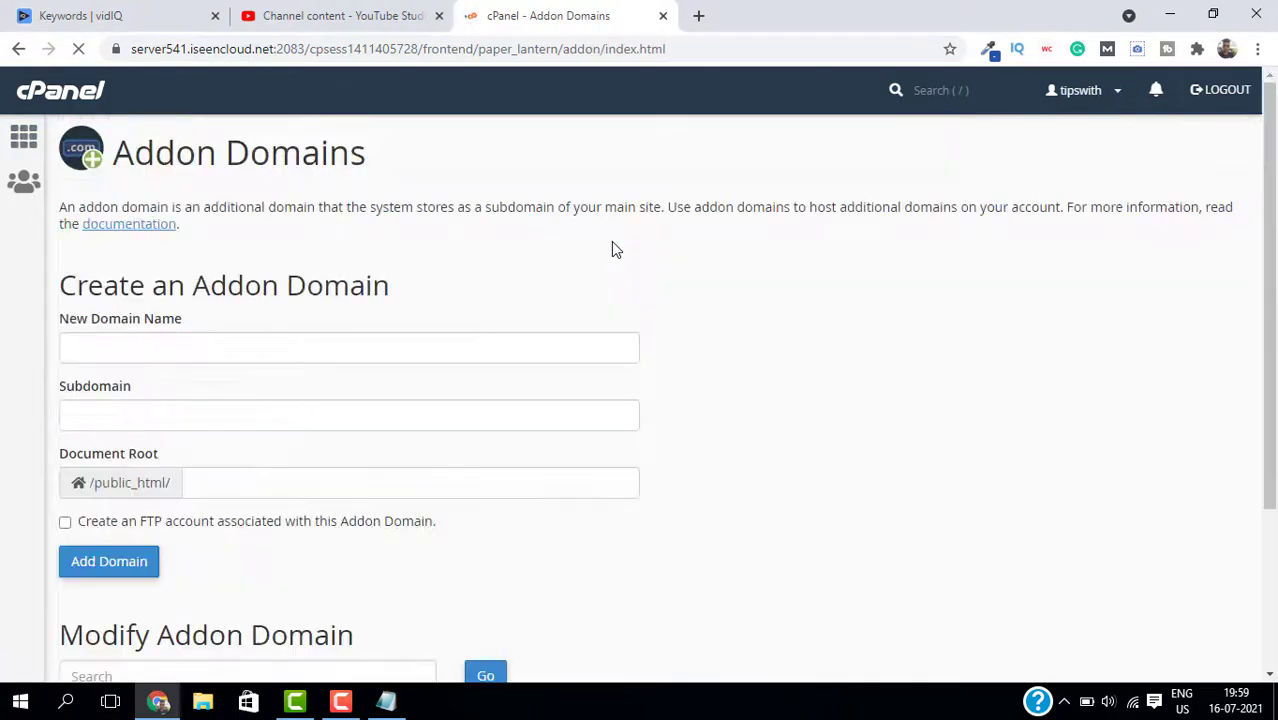
{"action": "left_click", "coordinate": [274, 340]}
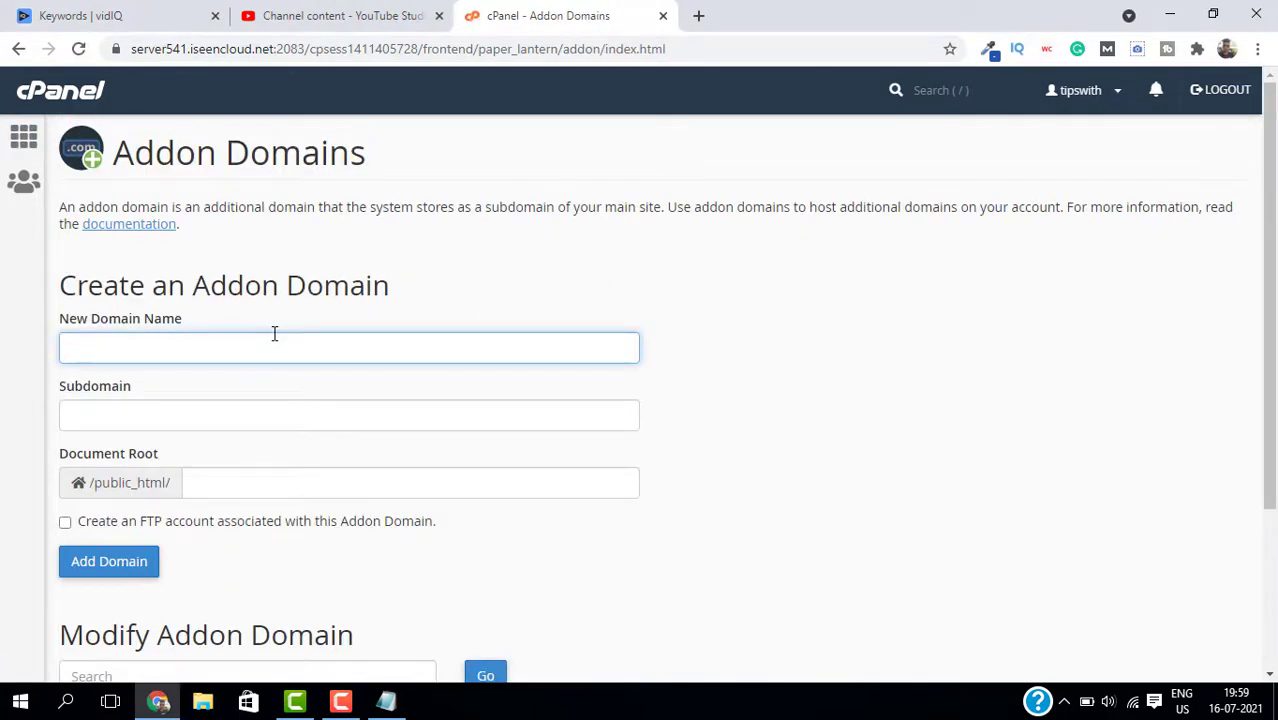
{"action": "type", "text": "alam"}
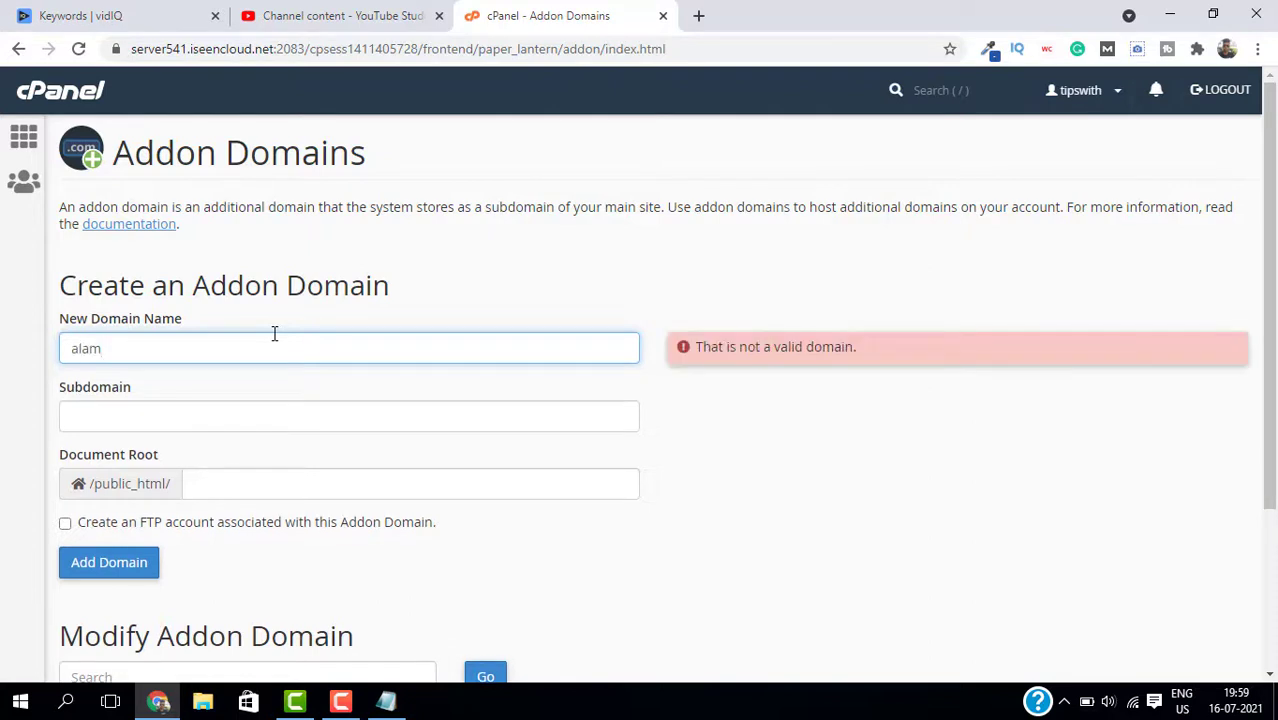
{"action": "type", "text": ".design"}
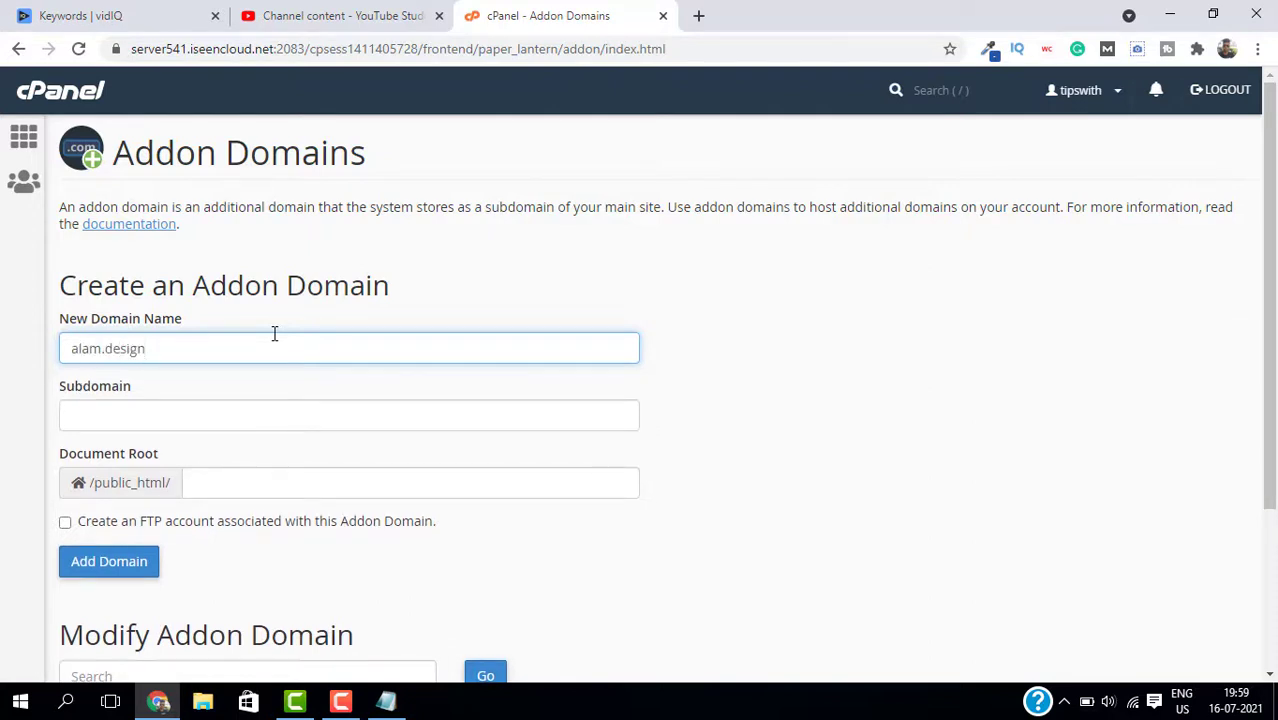
{"action": "left_click", "coordinate": [678, 368]}
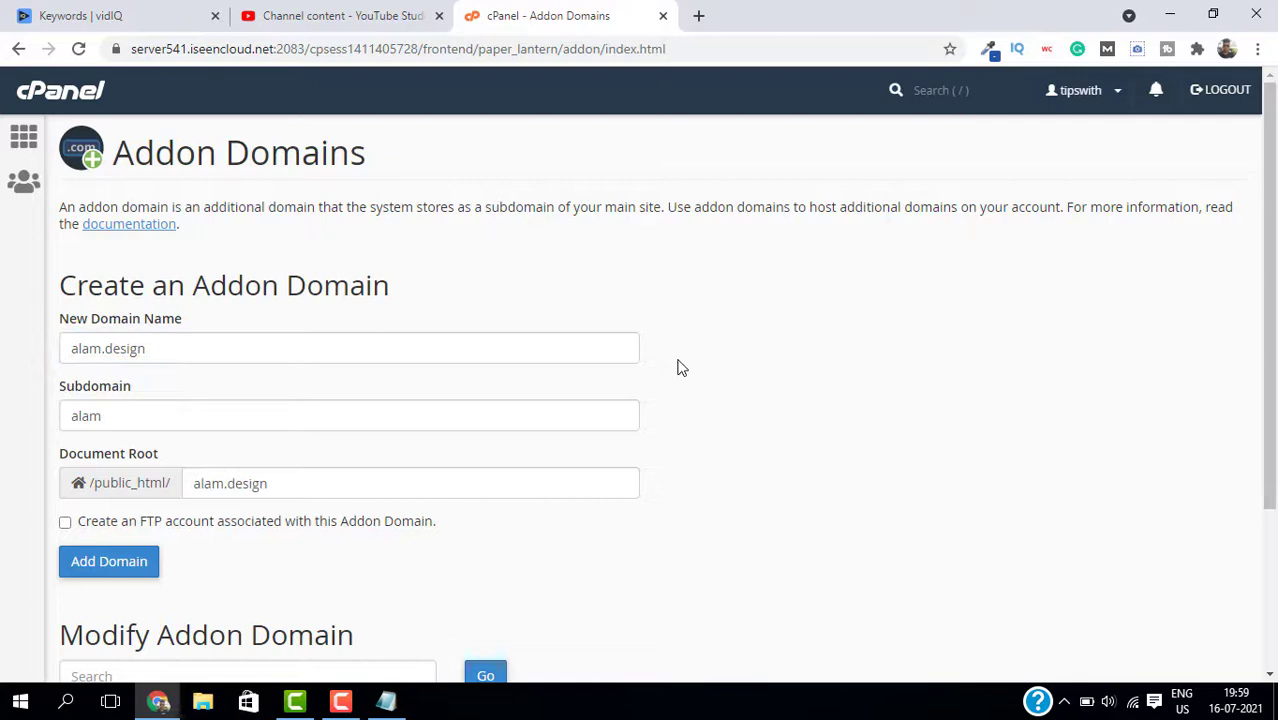
{"action": "scroll", "coordinate": [400, 400], "scroll_direction": "down", "scroll_amount": 2}
{"action": "left_click_drag", "start_coordinate": [67, 207], "coordinate": [145, 207]}
{"action": "left_click", "coordinate": [118, 228]}
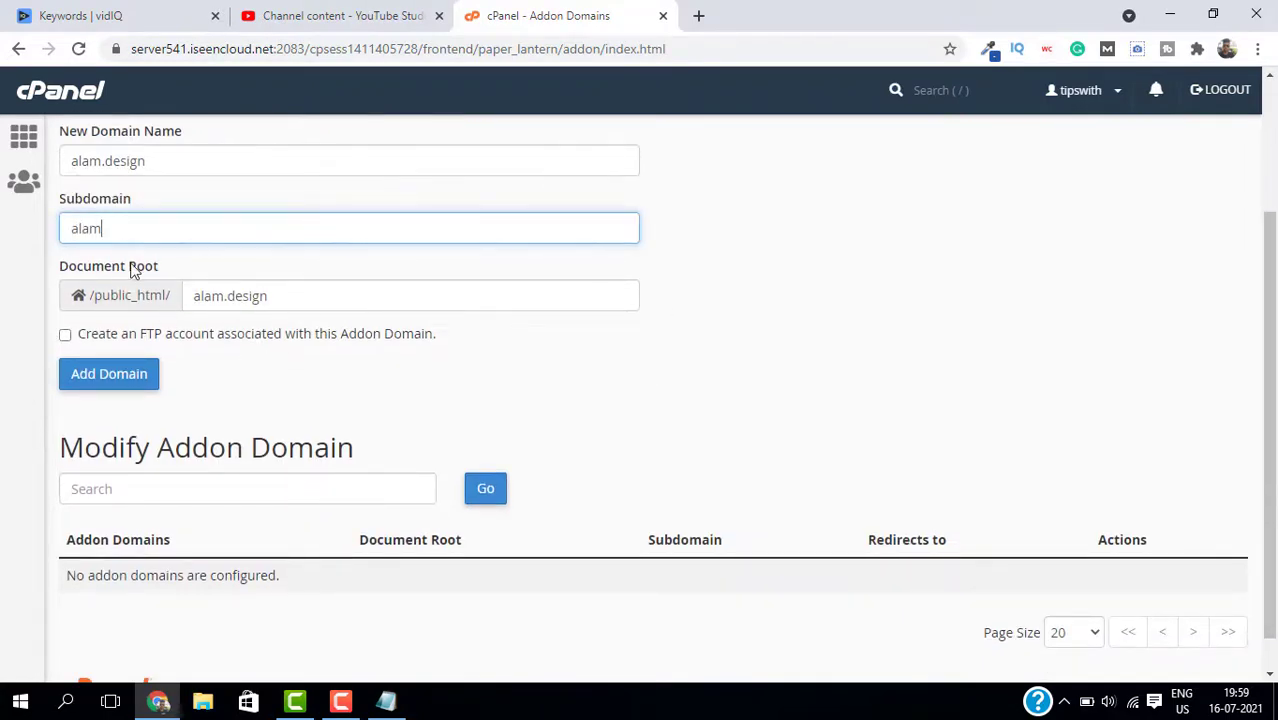
{"action": "left_click_drag", "start_coordinate": [45, 265], "coordinate": [160, 270]}
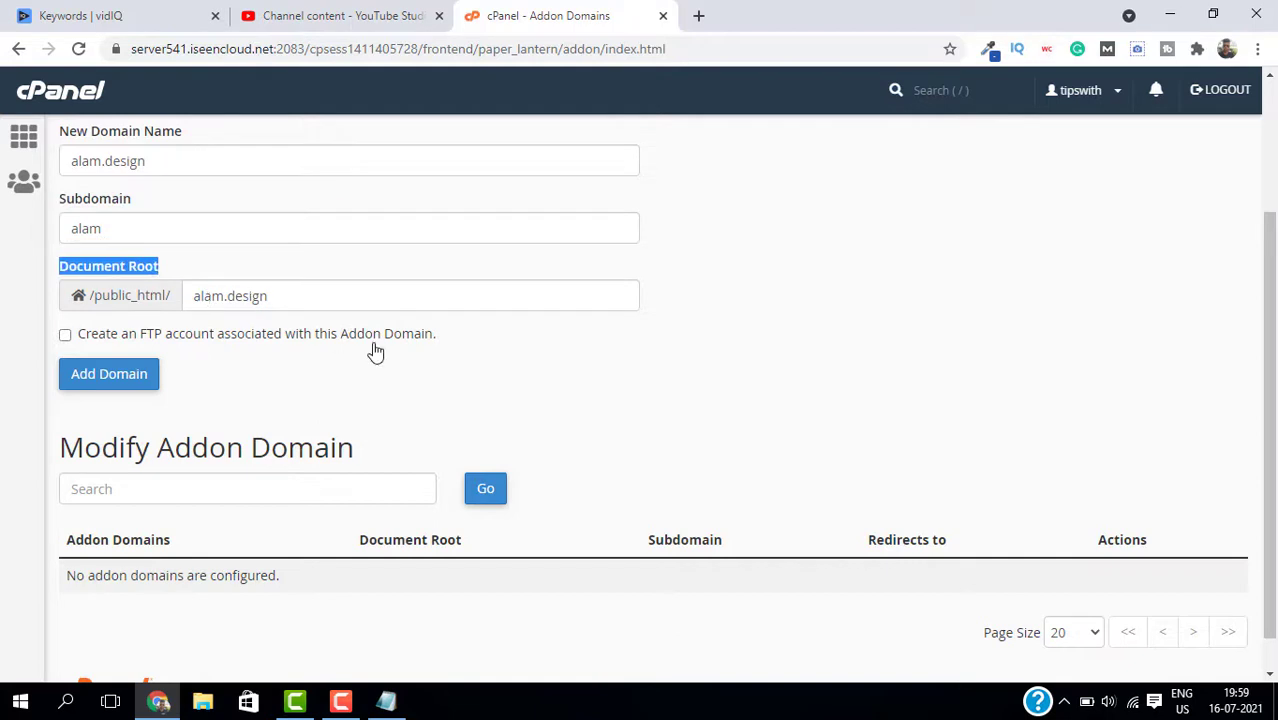
{"action": "left_click", "coordinate": [109, 373]}
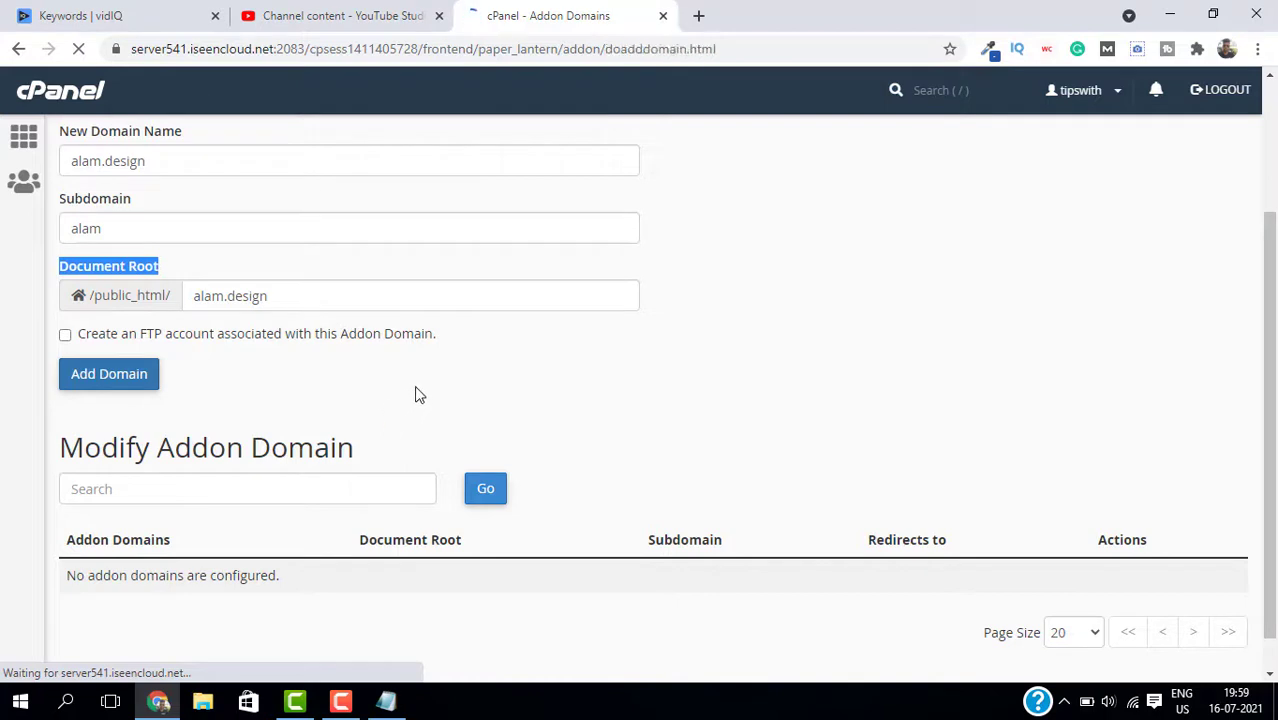
- Note the domain-created confirmation and go back to the Addon Domains list
{"action": "left_click_drag", "start_coordinate": [175, 217], "coordinate": [390, 217]}
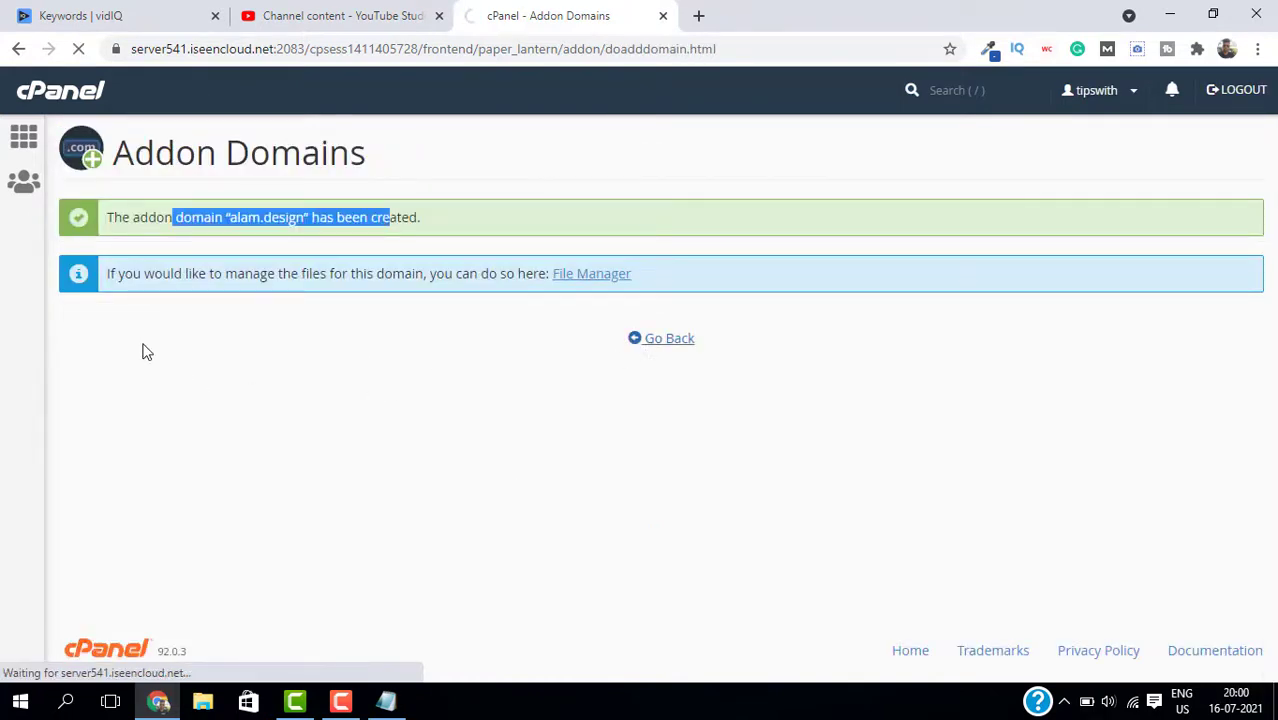
{"action": "key", "text": "alt+Left"}
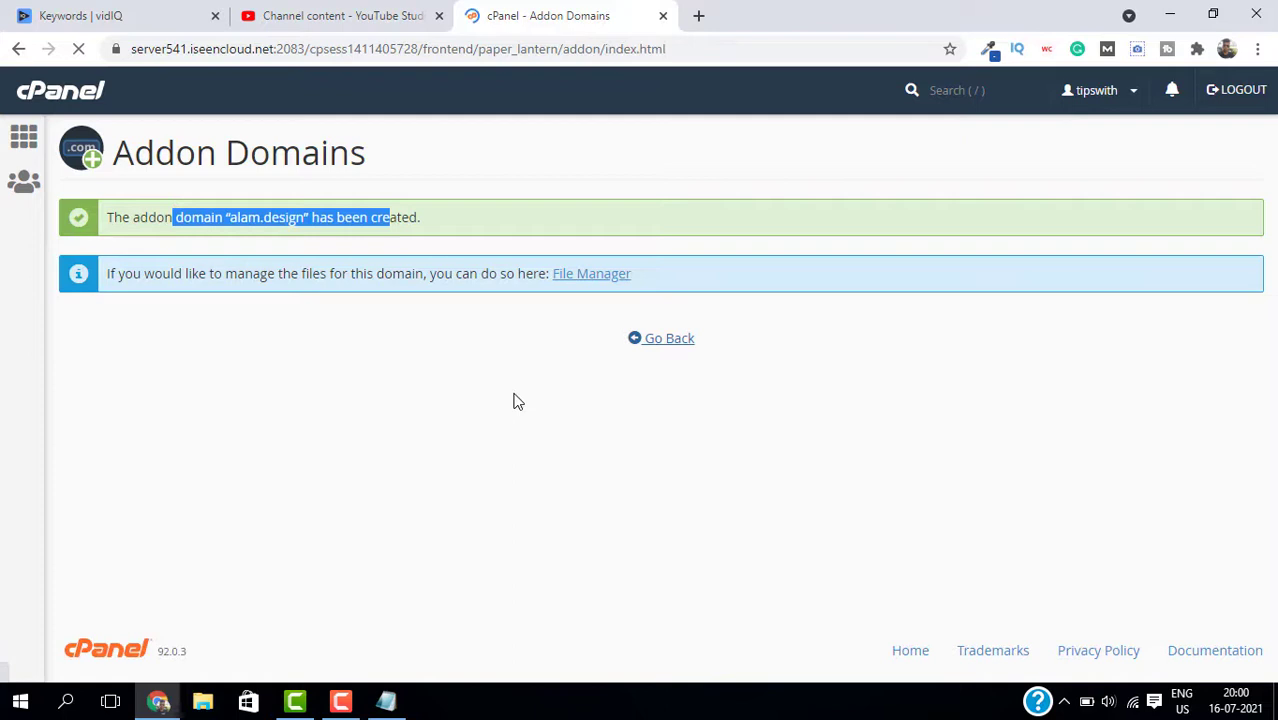
{"action": "scroll", "coordinate": [508, 391], "scroll_direction": "down", "scroll_amount": 5}
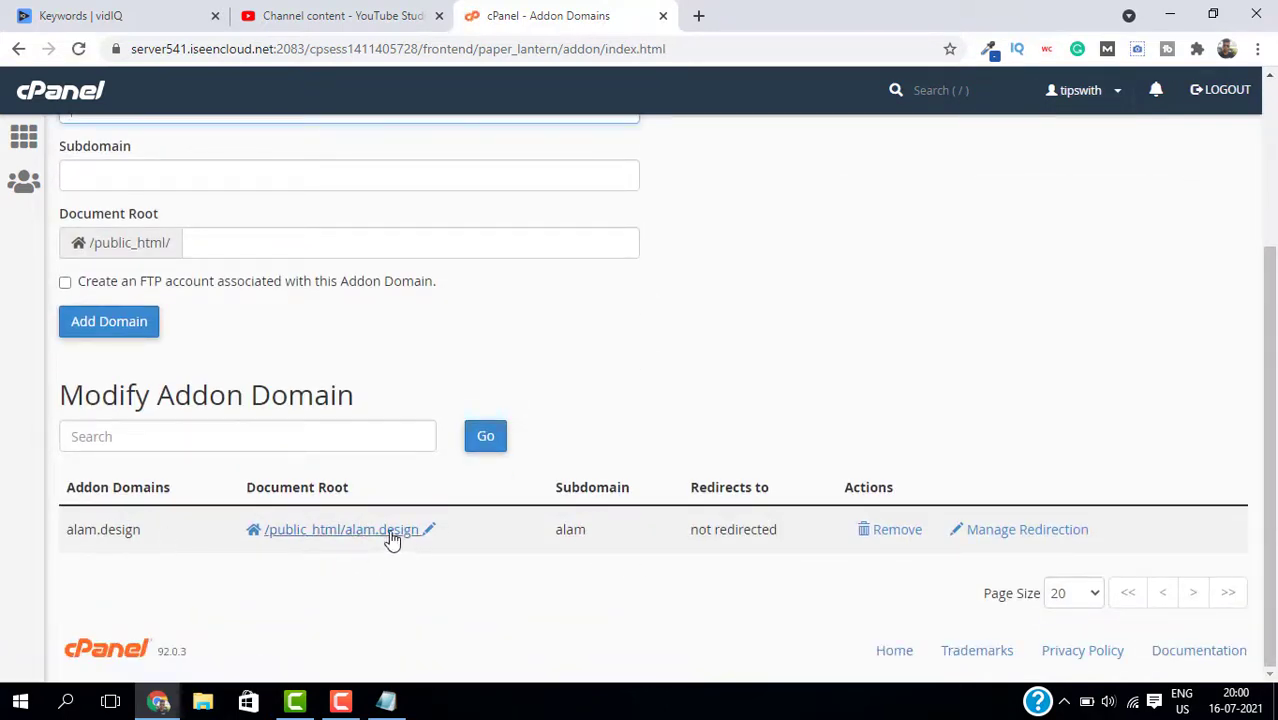
{"action": "scroll", "coordinate": [725, 332], "scroll_direction": "up", "scroll_amount": 1}
{"action": "scroll", "coordinate": [725, 332], "scroll_direction": "up", "scroll_amount": 3}
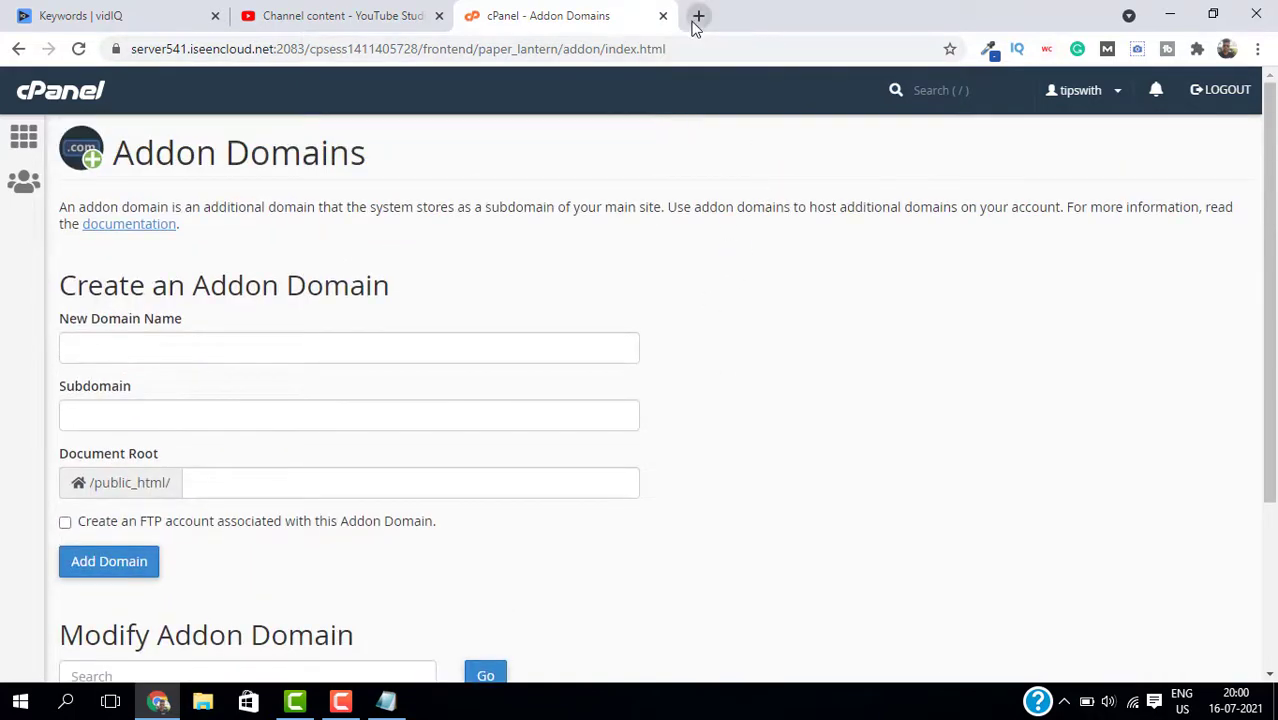
{"action": "left_click", "coordinate": [698, 15]}
{"action": "type", "text": "alam"}
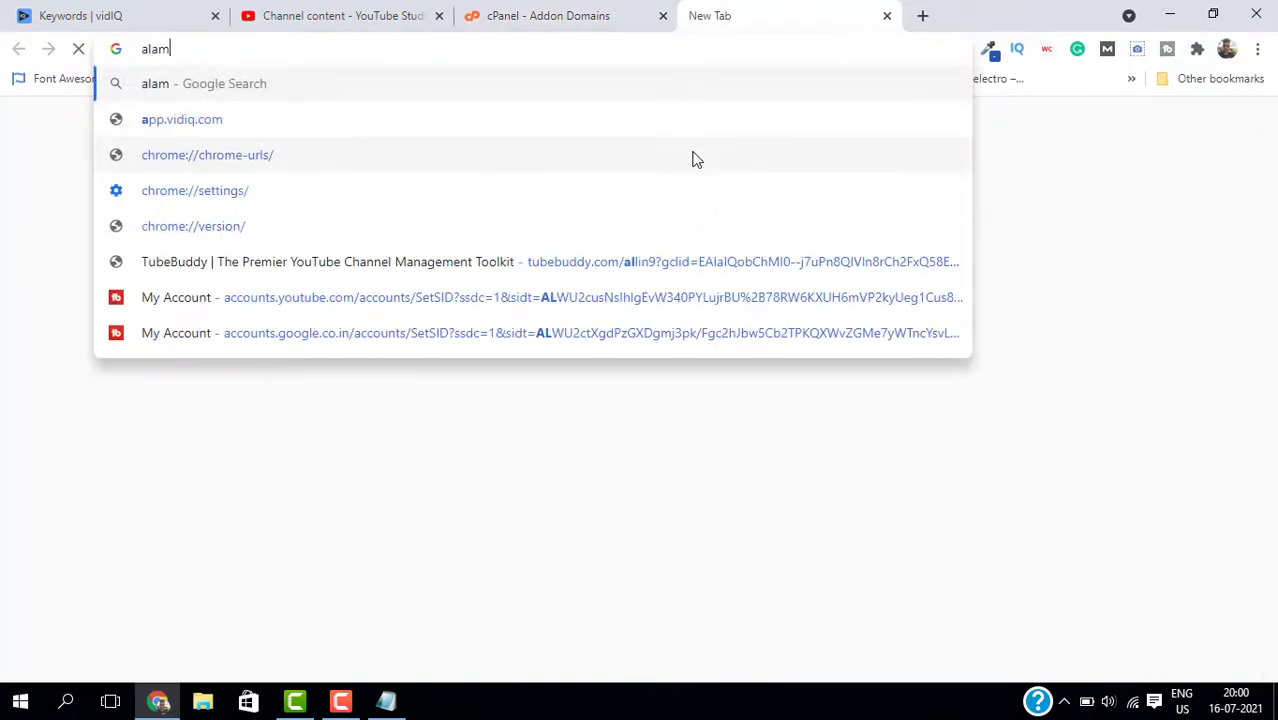
{"action": "type", "text": ".design/cgi-sys/defaultwebpage.cgi"}
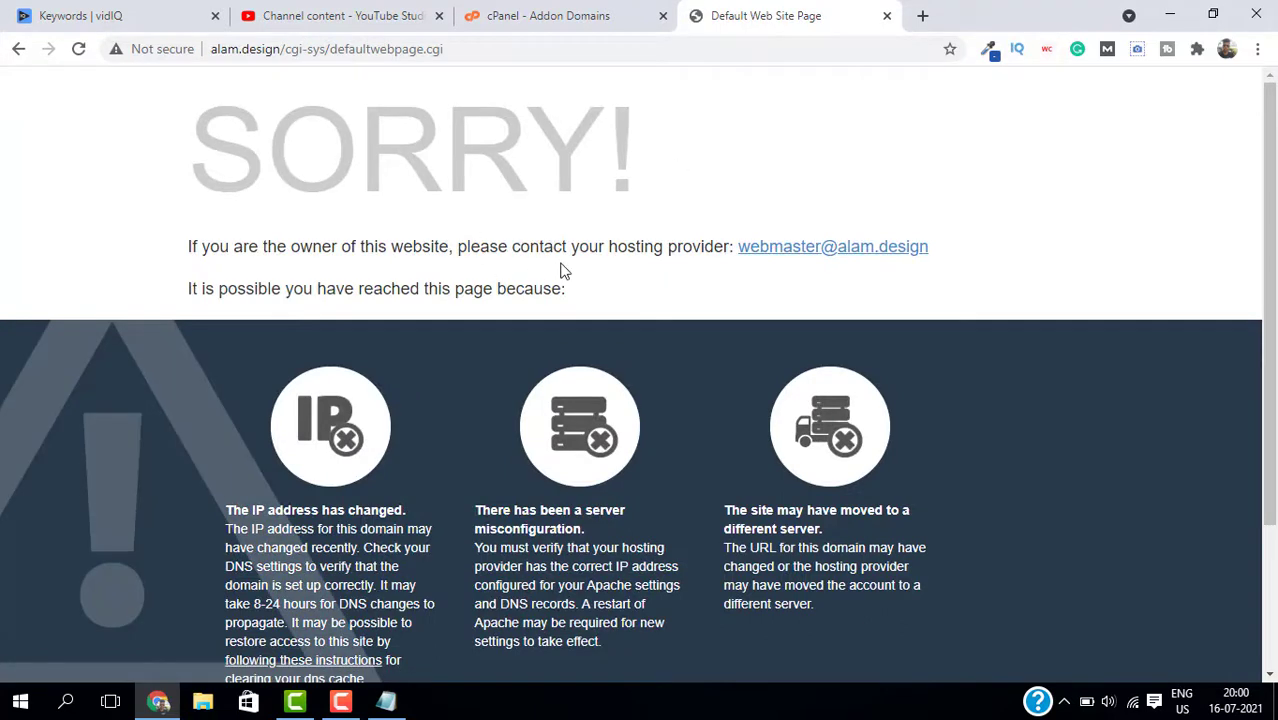
{"action": "left_click_drag", "start_coordinate": [571, 246], "coordinate": [664, 246]}
{"action": "double_click", "coordinate": [698, 246]}
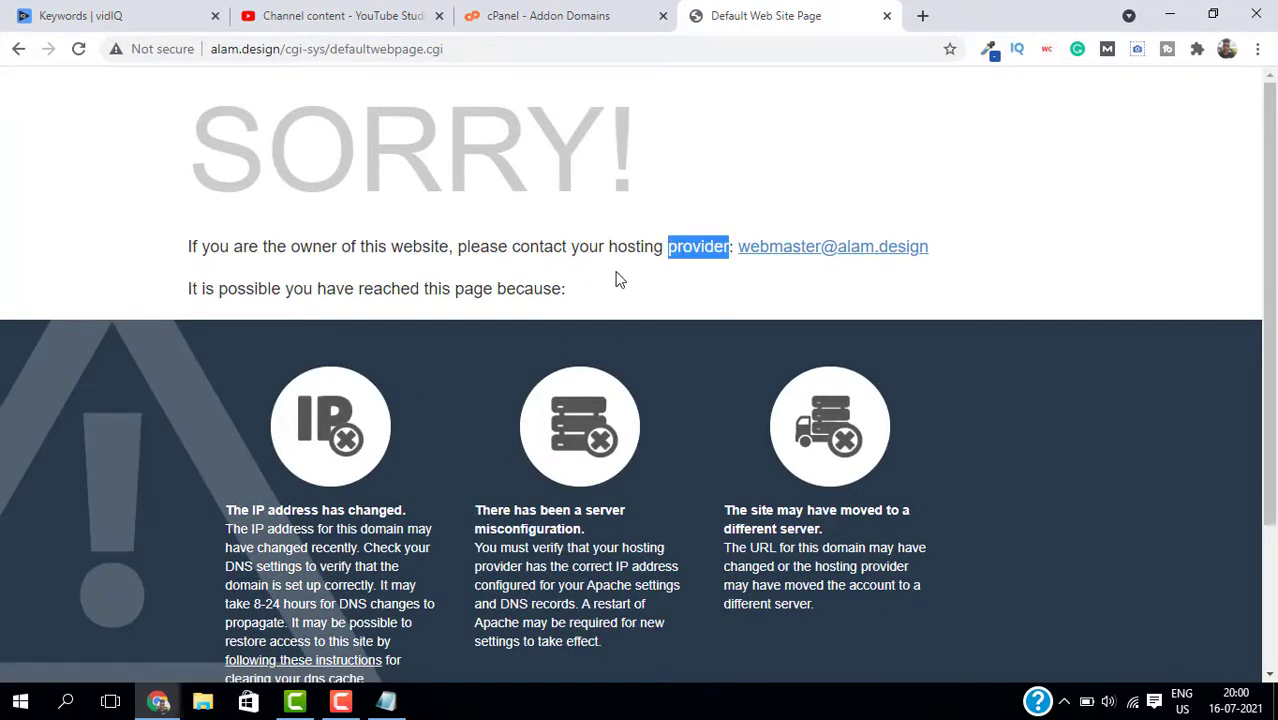
{"action": "left_click_drag", "start_coordinate": [300, 190], "coordinate": [502, 135]}
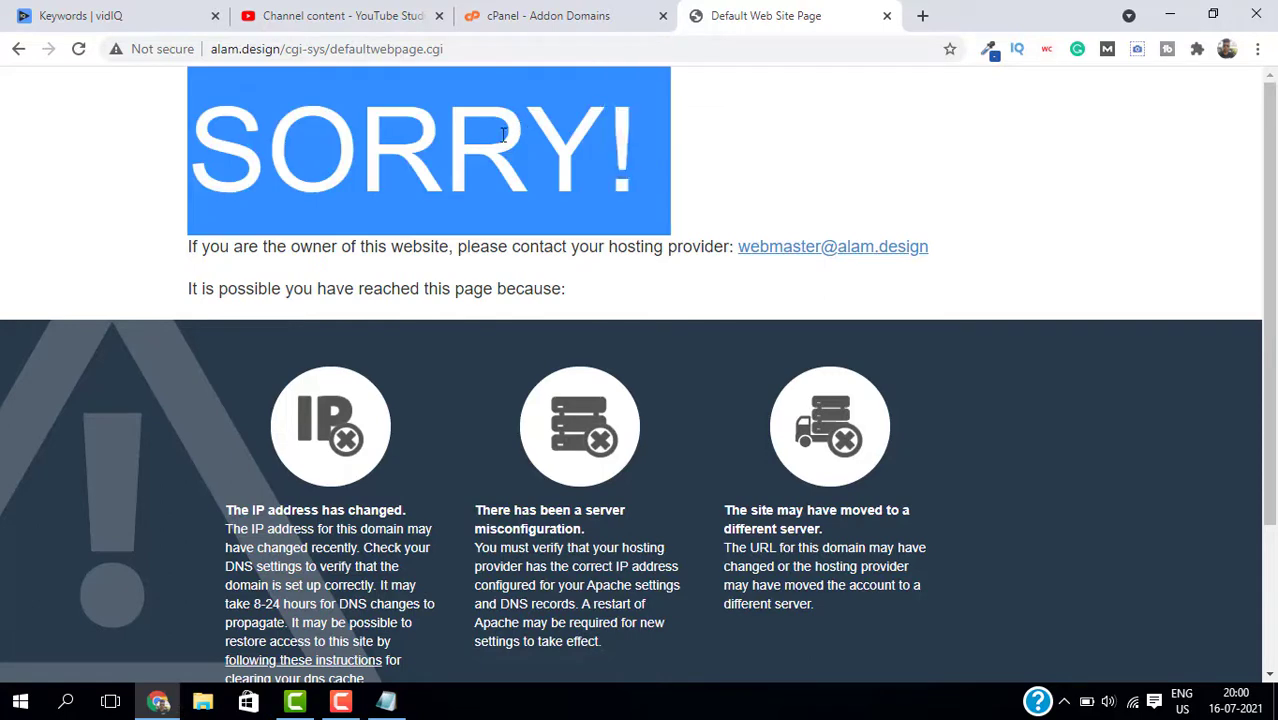
{"action": "left_click", "coordinate": [322, 273]}
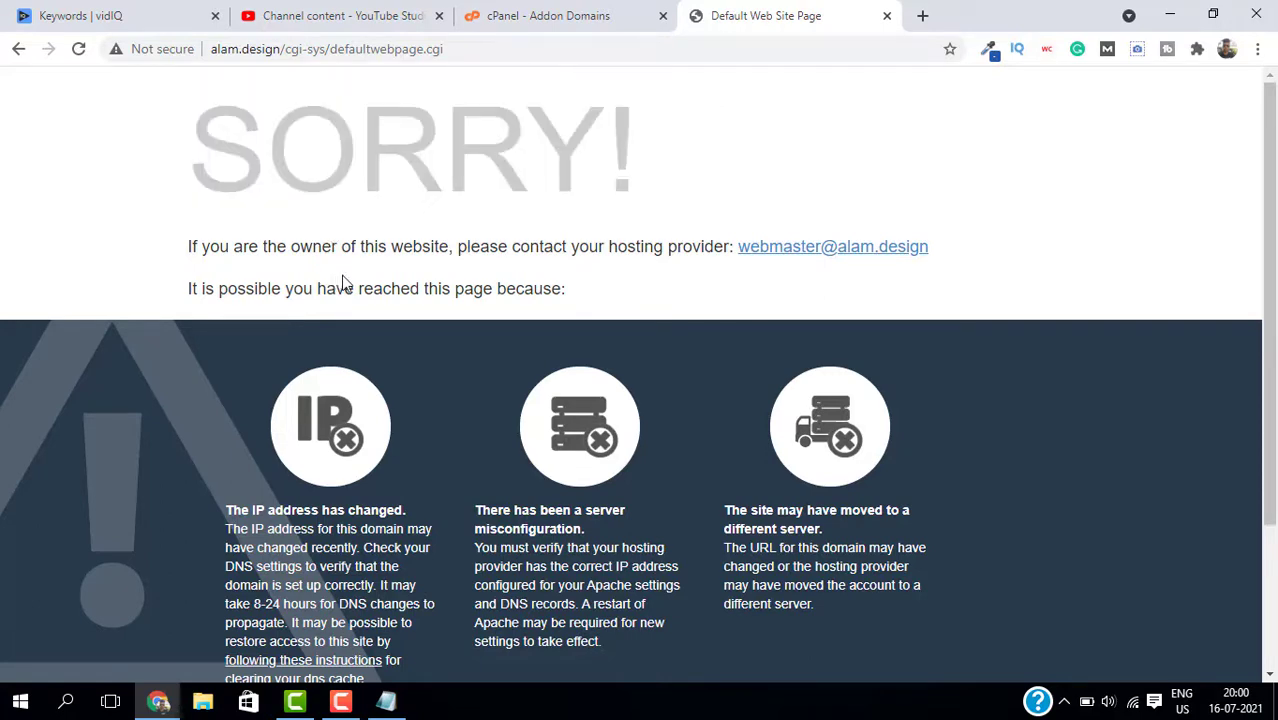
{"action": "triple_click", "coordinate": [341, 280]}
{"action": "left_click", "coordinate": [430, 242]}
{"action": "mouse_move", "coordinate": [430, 240]}
{"action": "left_mouse_down"}
{"action": "mouse_move", "coordinate": [430, 180]}
{"action": "mouse_move", "coordinate": [456, 246]}
{"action": "left_mouse_up"}
{"action": "triple_click", "coordinate": [452, 246]}
{"action": "left_click", "coordinate": [537, 250]}
{"action": "left_click", "coordinate": [887, 15]}
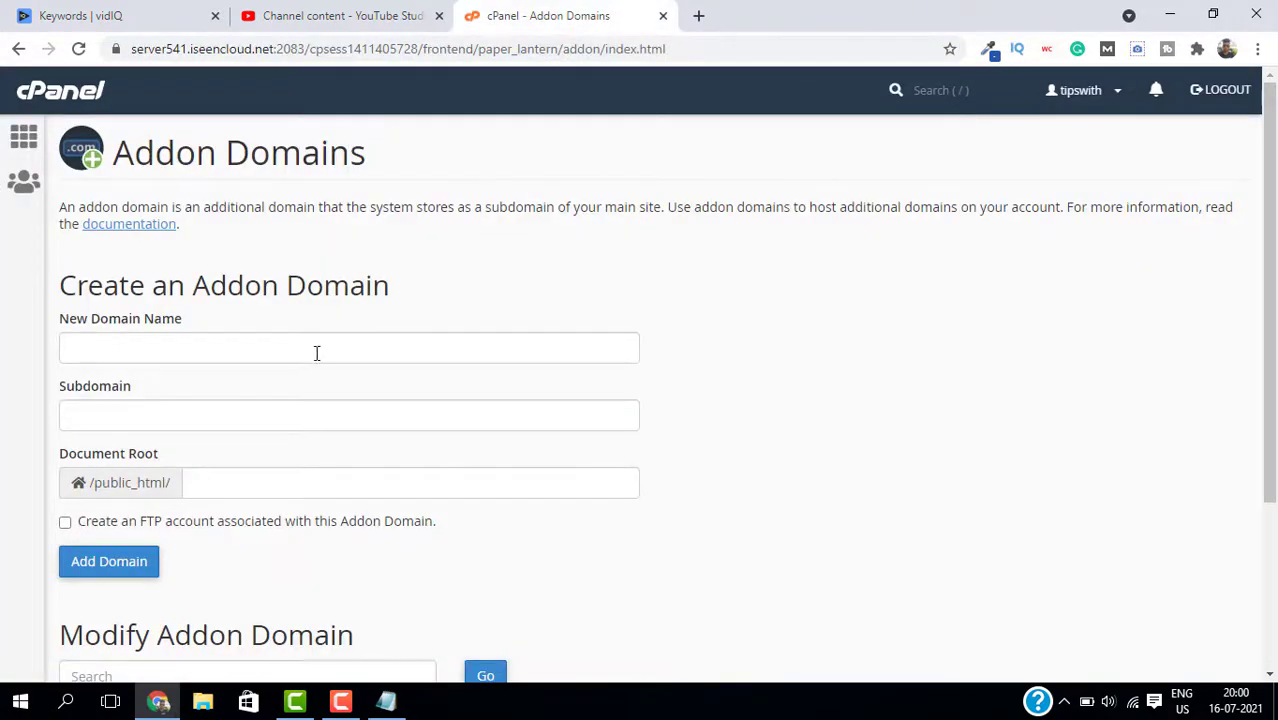
- From the cPanel home, launch the Softaculous Apps Installer
{"action": "left_click", "coordinate": [44, 104]}
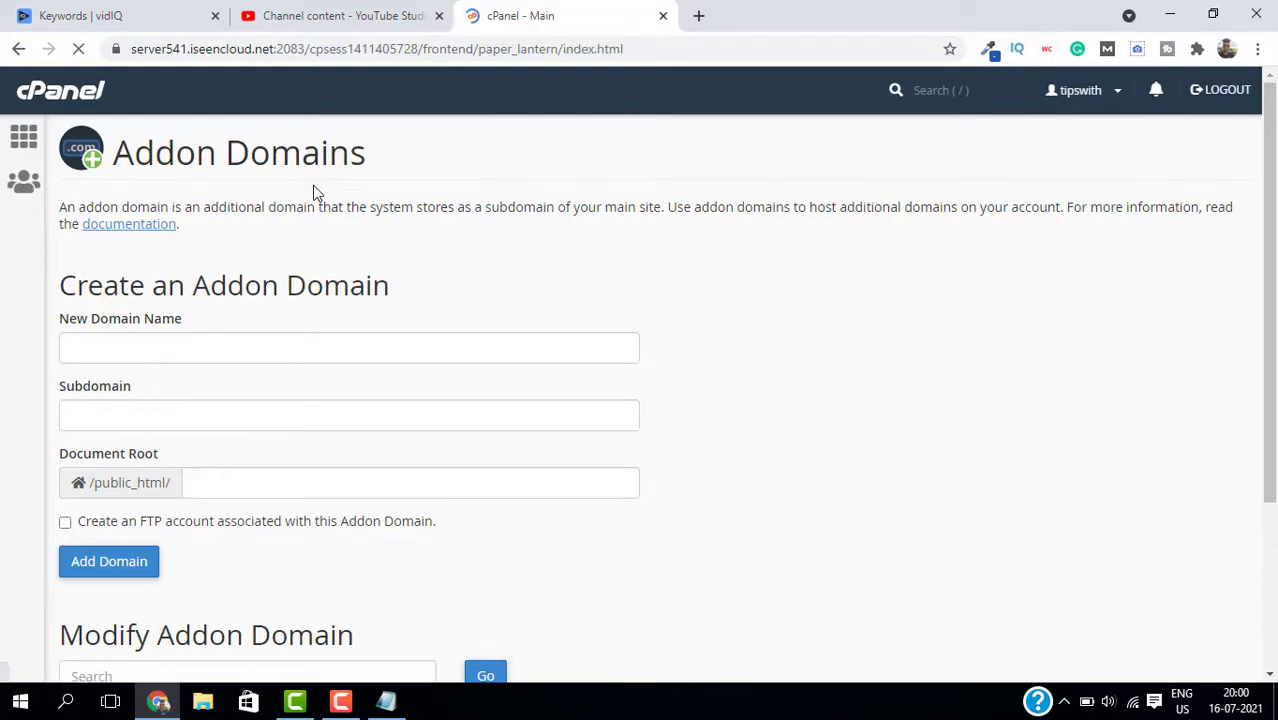
{"action": "scroll", "coordinate": [313, 185], "scroll_direction": "down", "scroll_amount": 5}
{"action": "scroll", "coordinate": [398, 290], "scroll_direction": "down", "scroll_amount": 5}
{"action": "scroll", "coordinate": [398, 290], "scroll_direction": "down", "scroll_amount": 5}
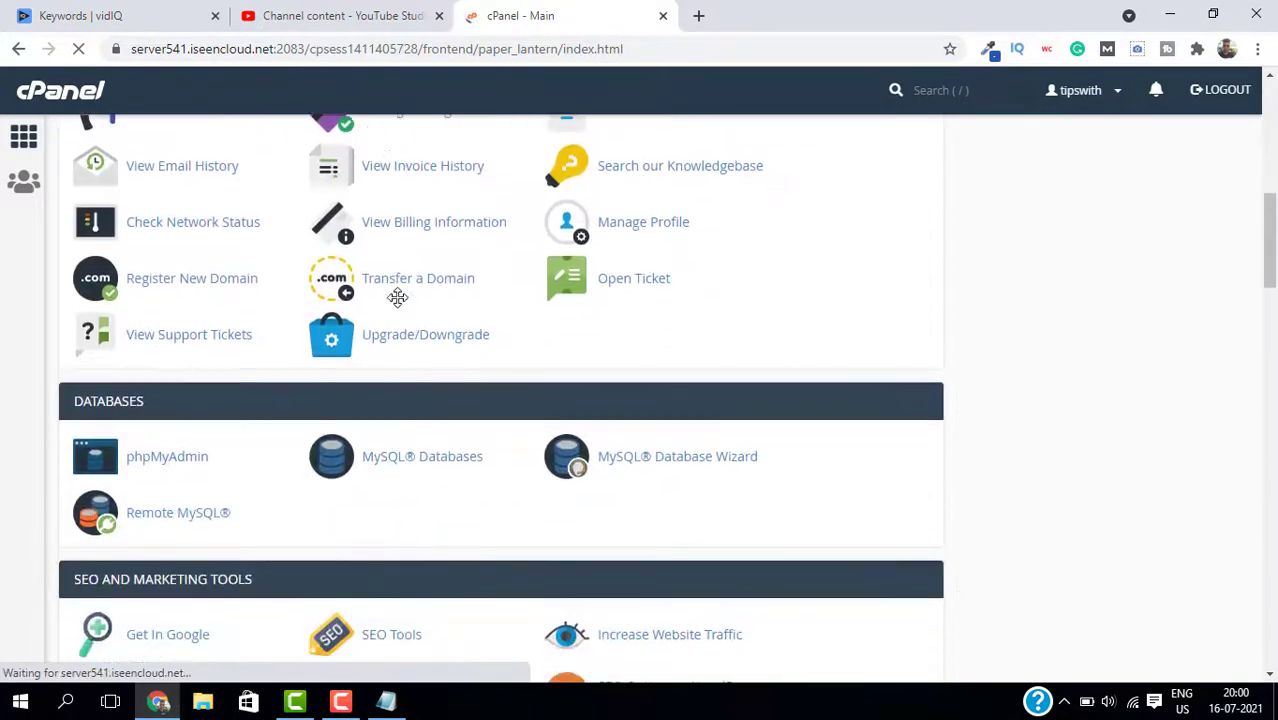
{"action": "scroll", "coordinate": [398, 300], "scroll_direction": "down", "scroll_amount": 3}
{"action": "scroll", "coordinate": [395, 305], "scroll_direction": "down", "scroll_amount": 3}
{"action": "scroll", "coordinate": [392, 312], "scroll_direction": "down", "scroll_amount": 4}
{"action": "scroll", "coordinate": [392, 312], "scroll_direction": "down", "scroll_amount": 8}
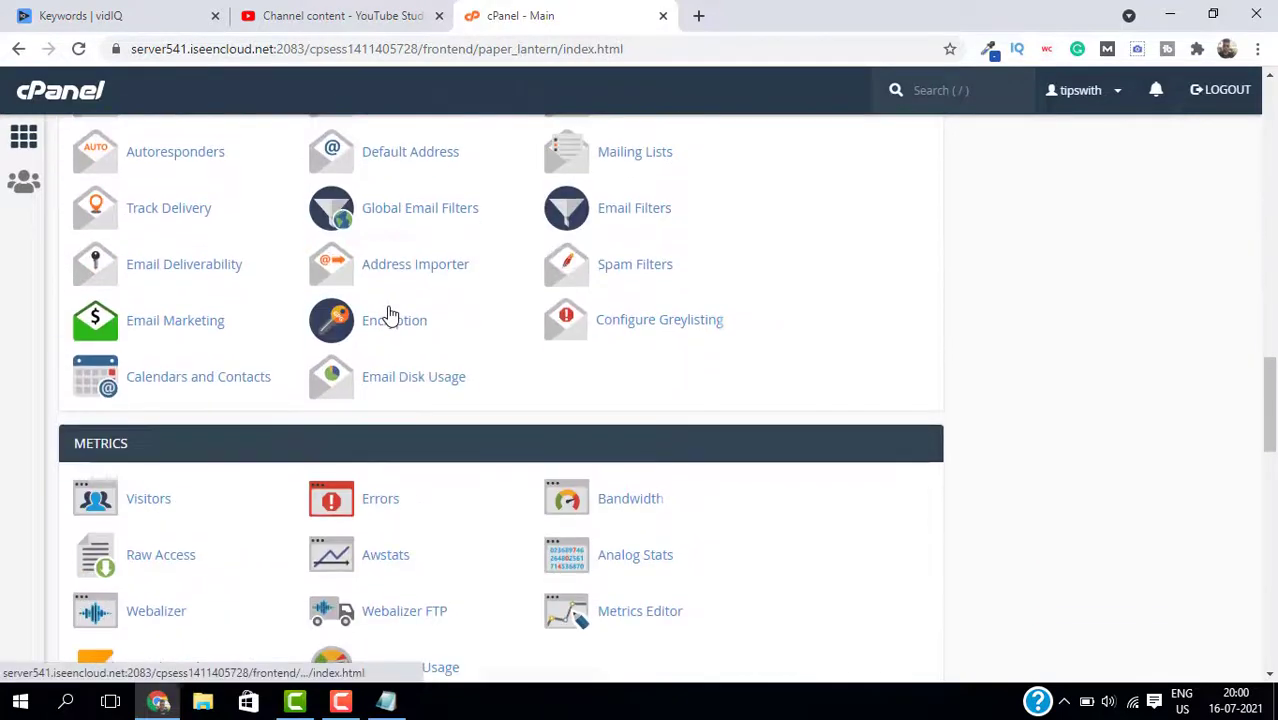
{"action": "scroll", "coordinate": [392, 312], "scroll_direction": "down", "scroll_amount": 6}
{"action": "scroll", "coordinate": [392, 312], "scroll_direction": "up", "scroll_amount": 1}
{"action": "scroll", "coordinate": [437, 413], "scroll_direction": "down", "scroll_amount": 3}
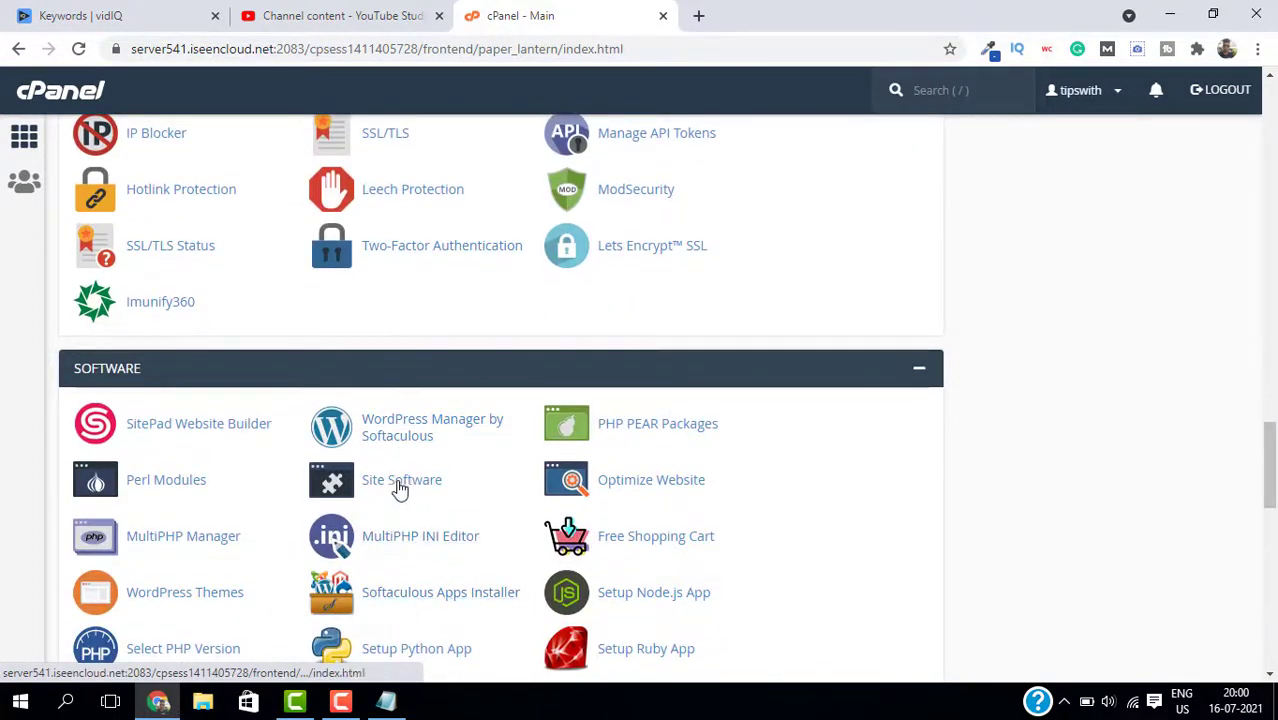
{"action": "scroll", "coordinate": [390, 430], "scroll_direction": "down", "scroll_amount": 2}
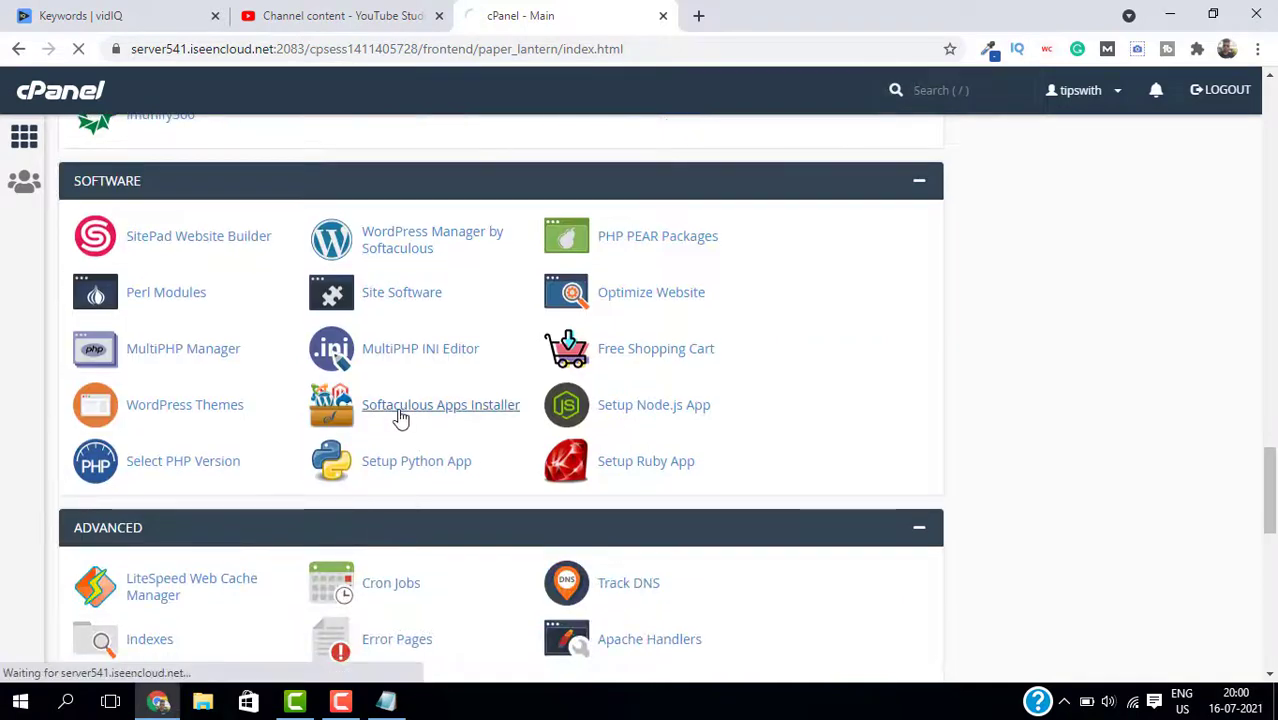
{"action": "left_click", "coordinate": [404, 414]}
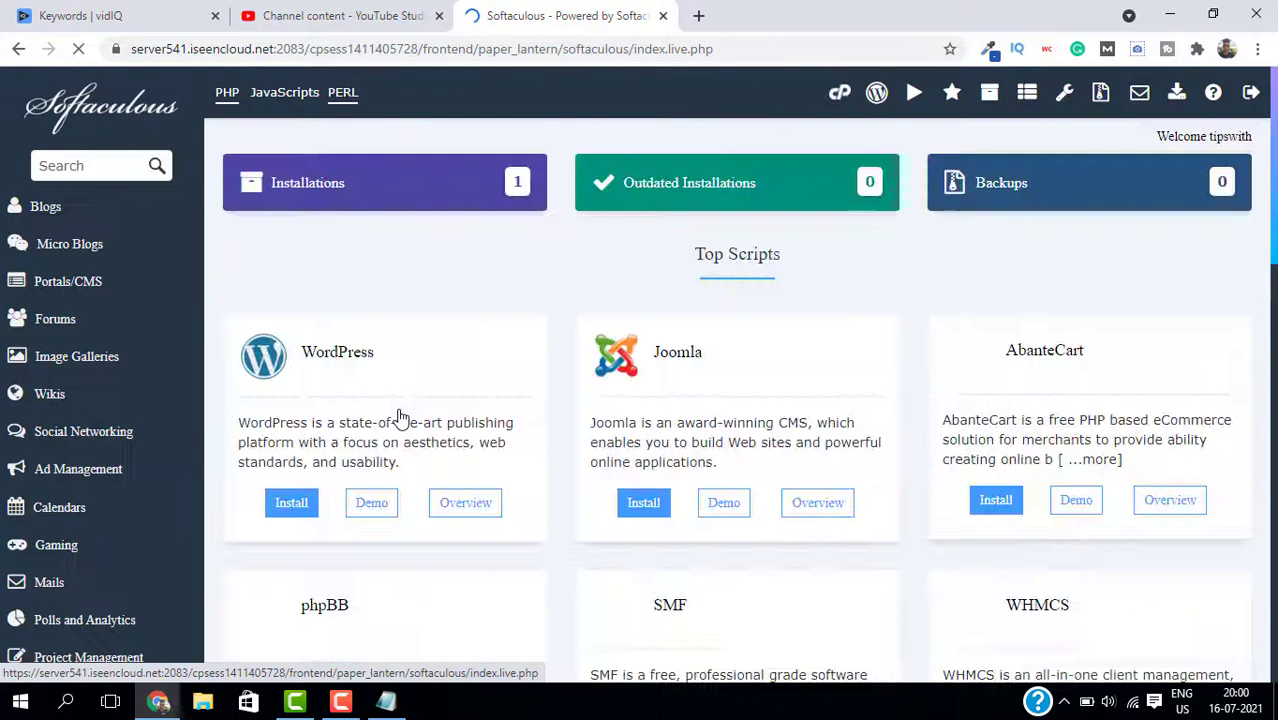
{"action": "left_click", "coordinate": [293, 502]}
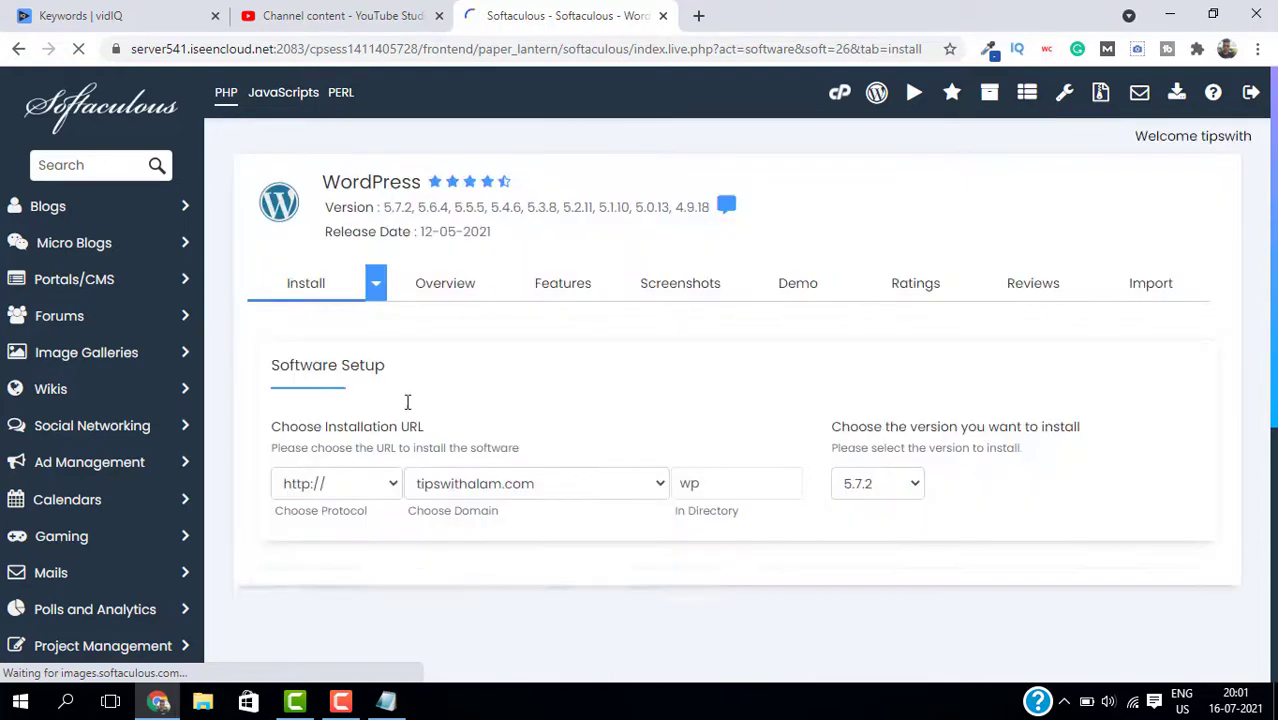
{"action": "scroll", "coordinate": [481, 366], "scroll_direction": "down", "scroll_amount": 3}
{"action": "left_click", "coordinate": [501, 296]}
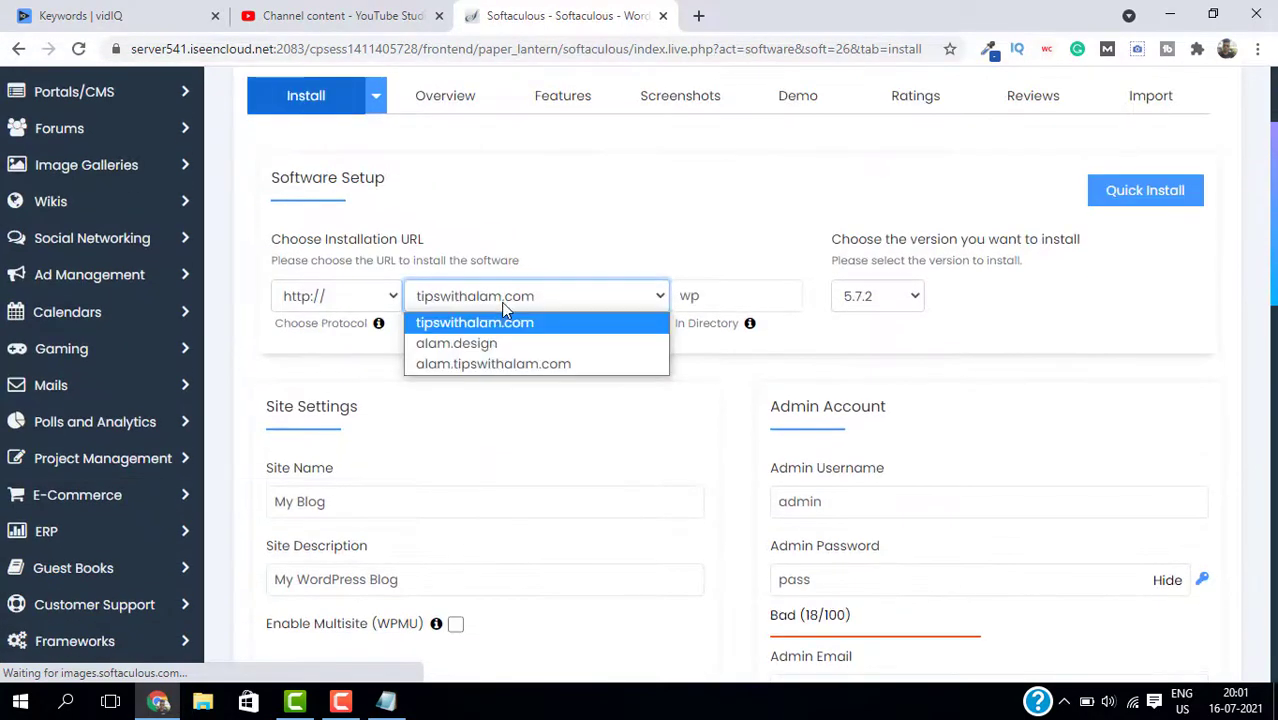
{"action": "left_click", "coordinate": [450, 344]}
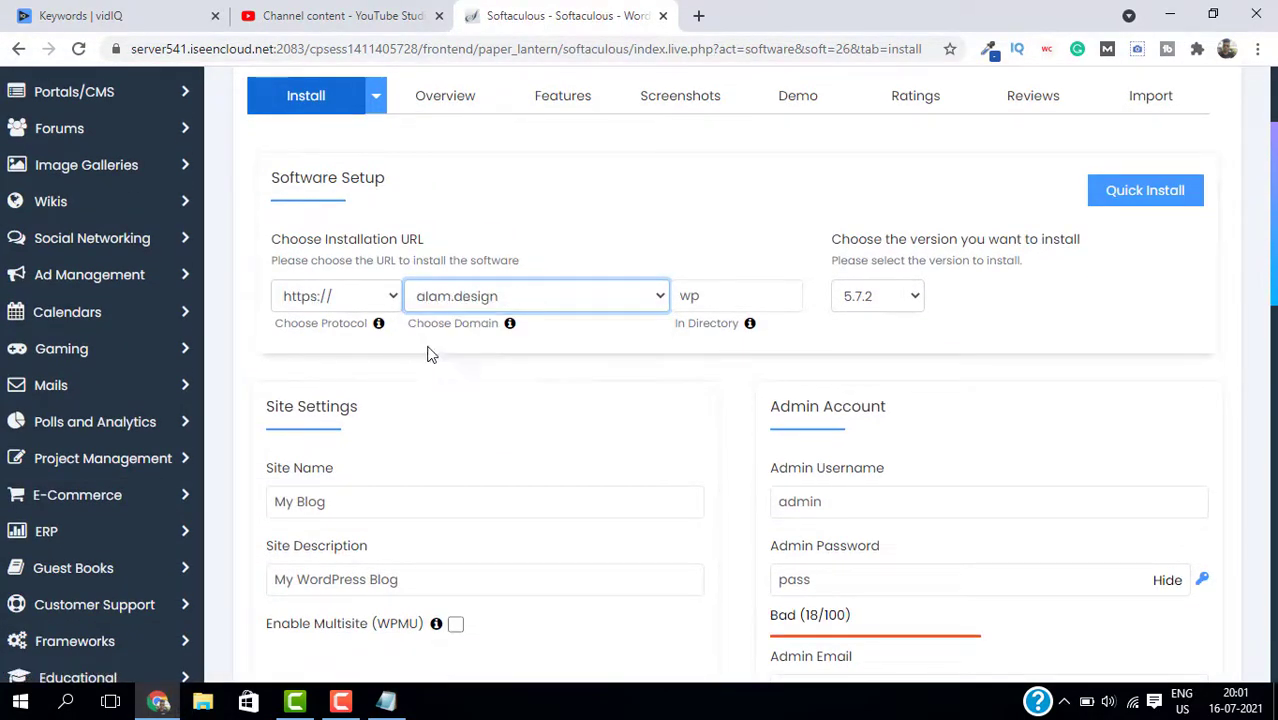
{"action": "left_click", "coordinate": [720, 296]}
{"action": "double_click", "coordinate": [690, 296]}
{"action": "type", "text": "\\"}
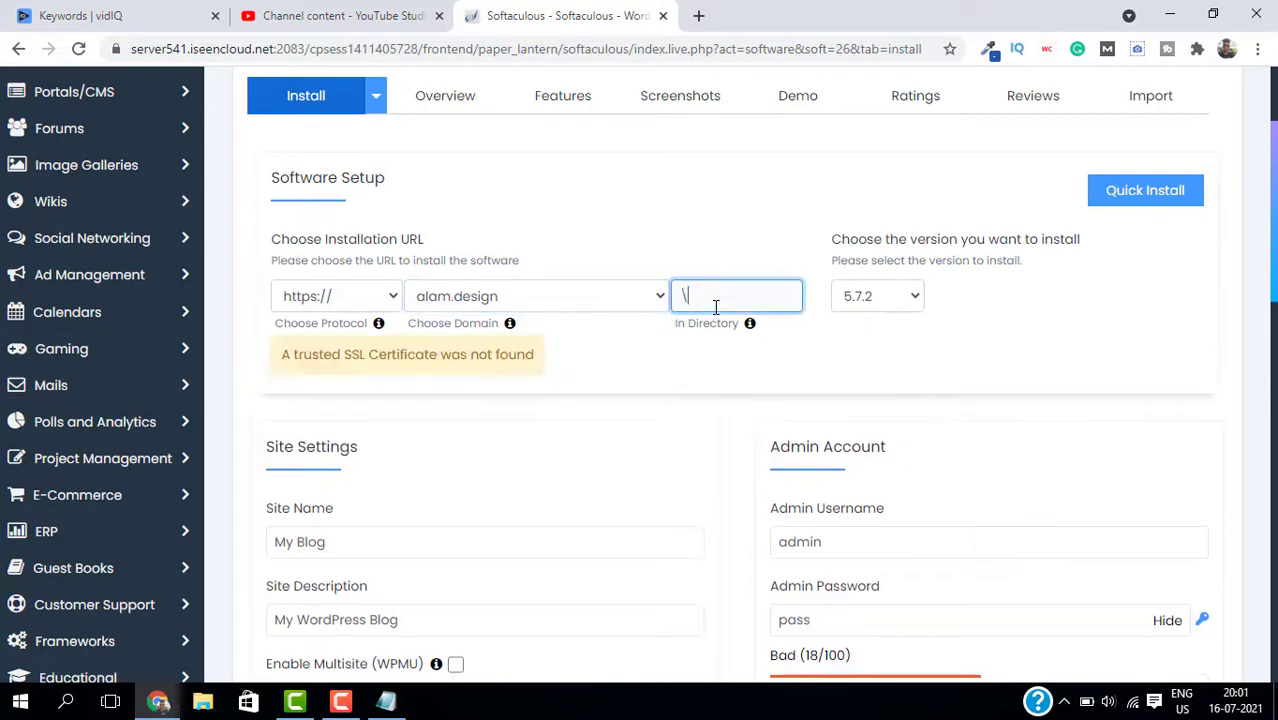
{"action": "left_click", "coordinate": [630, 375]}
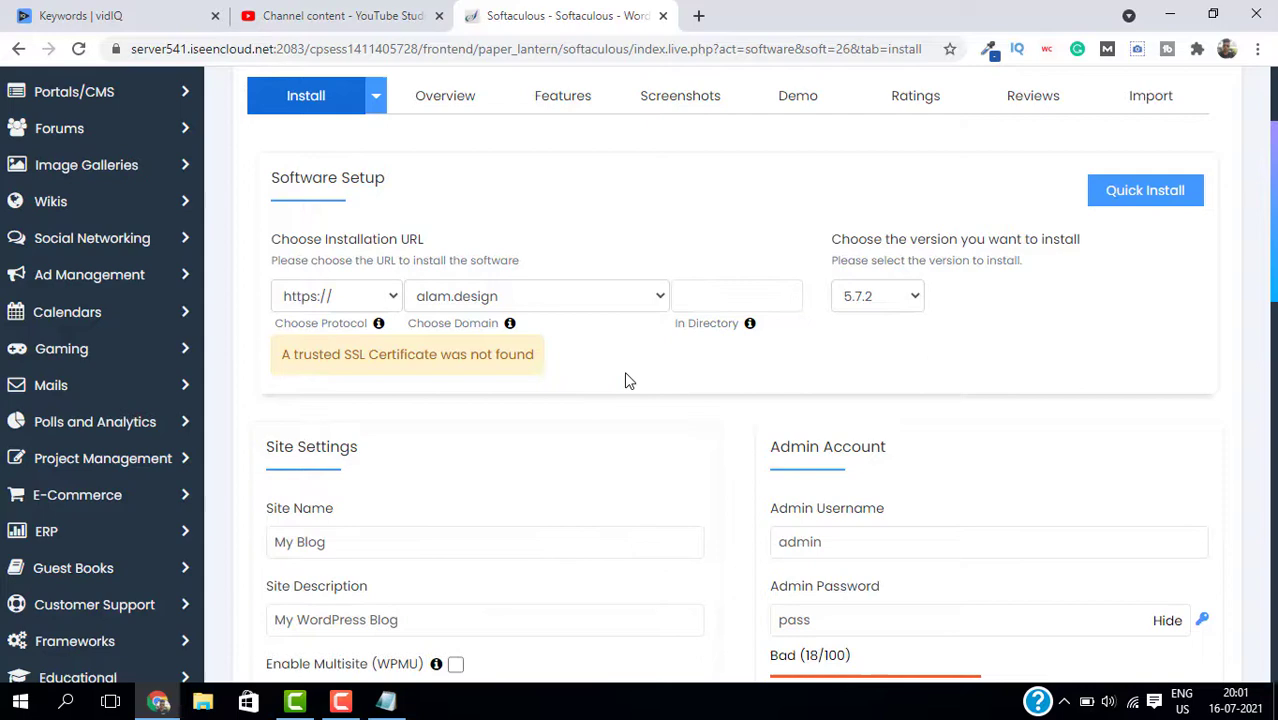
{"action": "scroll", "coordinate": [624, 371], "scroll_direction": "down", "scroll_amount": 2}
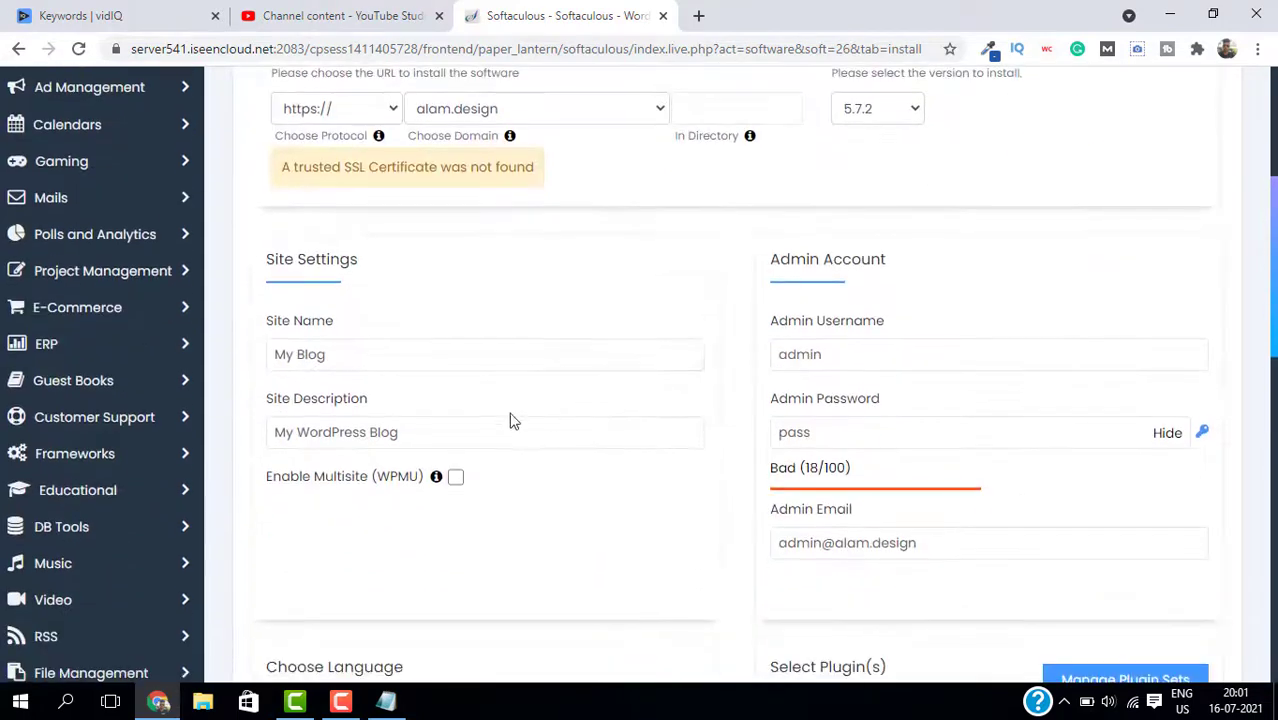
- Name the site 'alam design' with description 'Tee Store' and review the admin username
{"action": "left_click", "coordinate": [414, 354]}
{"action": "key", "text": "ctrl+a"}
{"action": "type", "text": "a"}
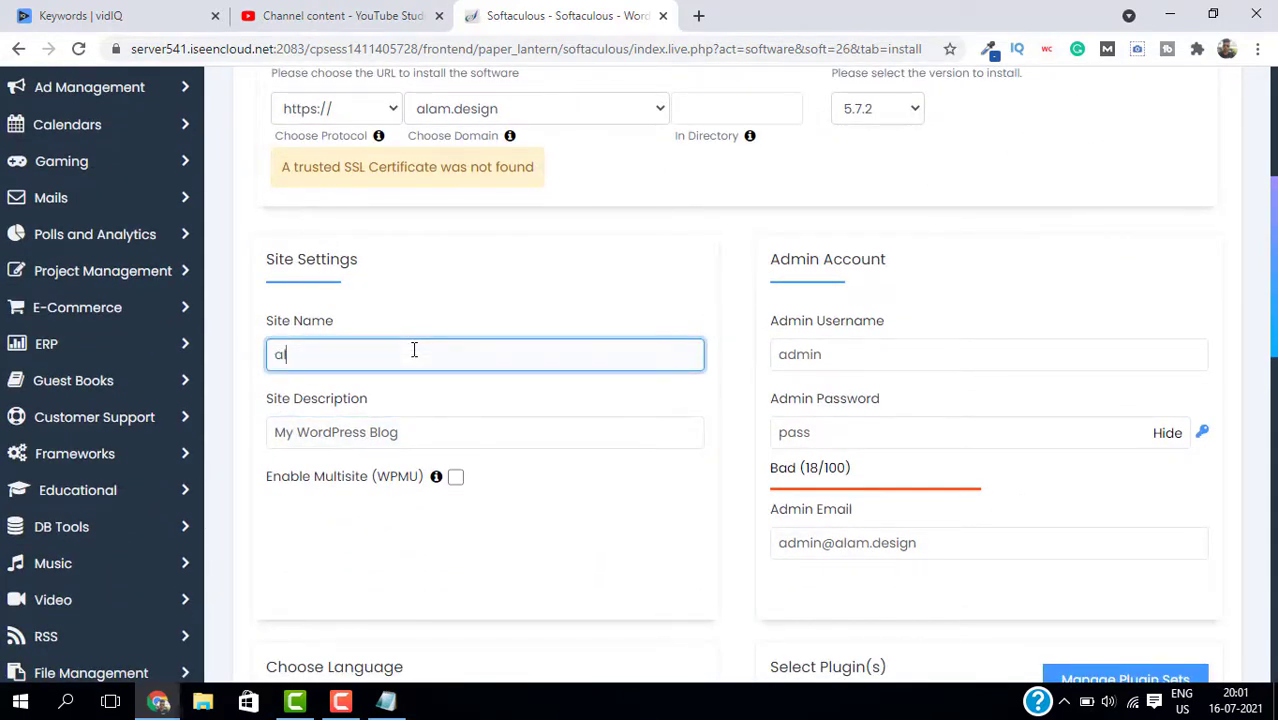
{"action": "key", "text": "Tab"}
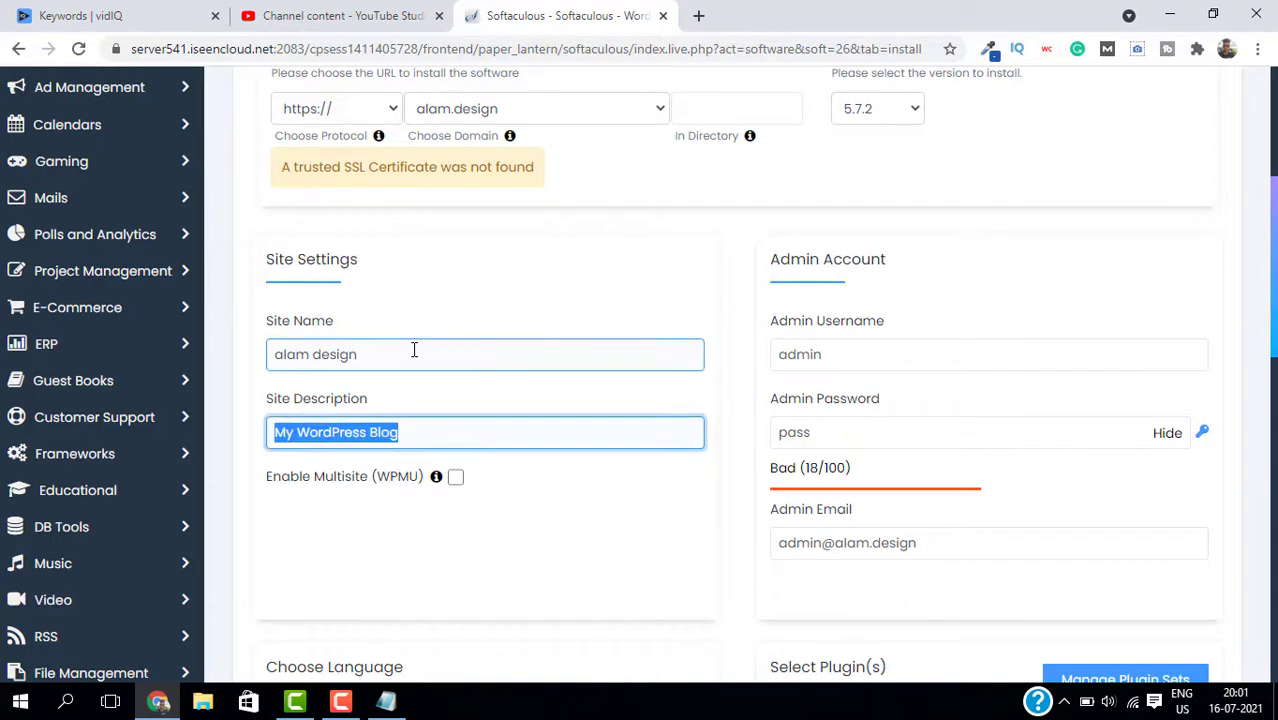
{"action": "type", "text": "D"}
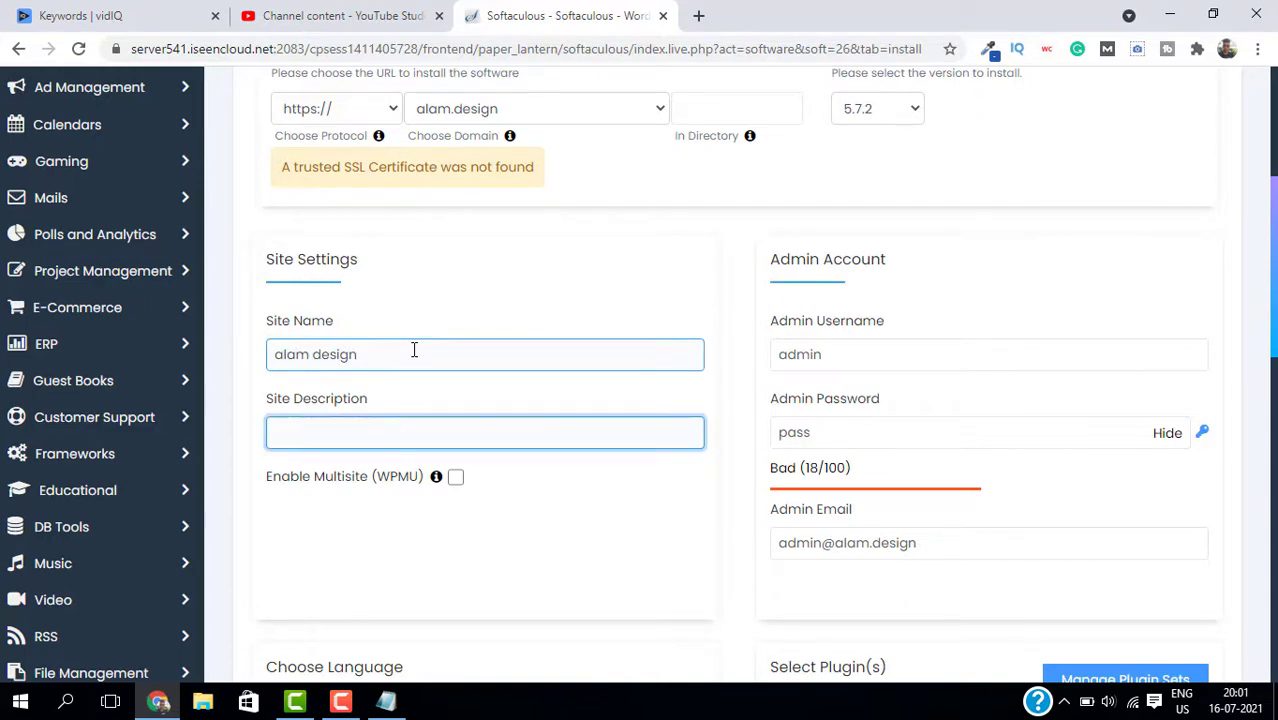
{"action": "type", "text": "Tee Store"}
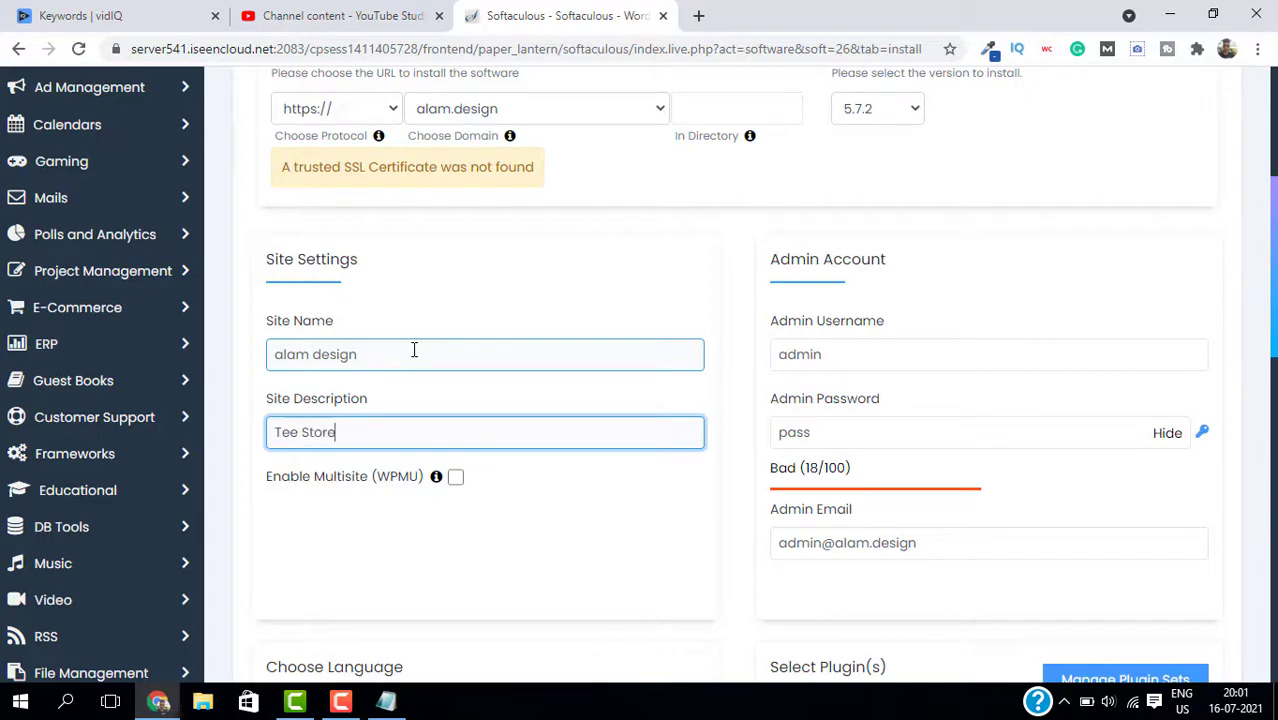
{"action": "key", "text": "Tab"}
{"action": "left_click", "coordinate": [846, 360]}
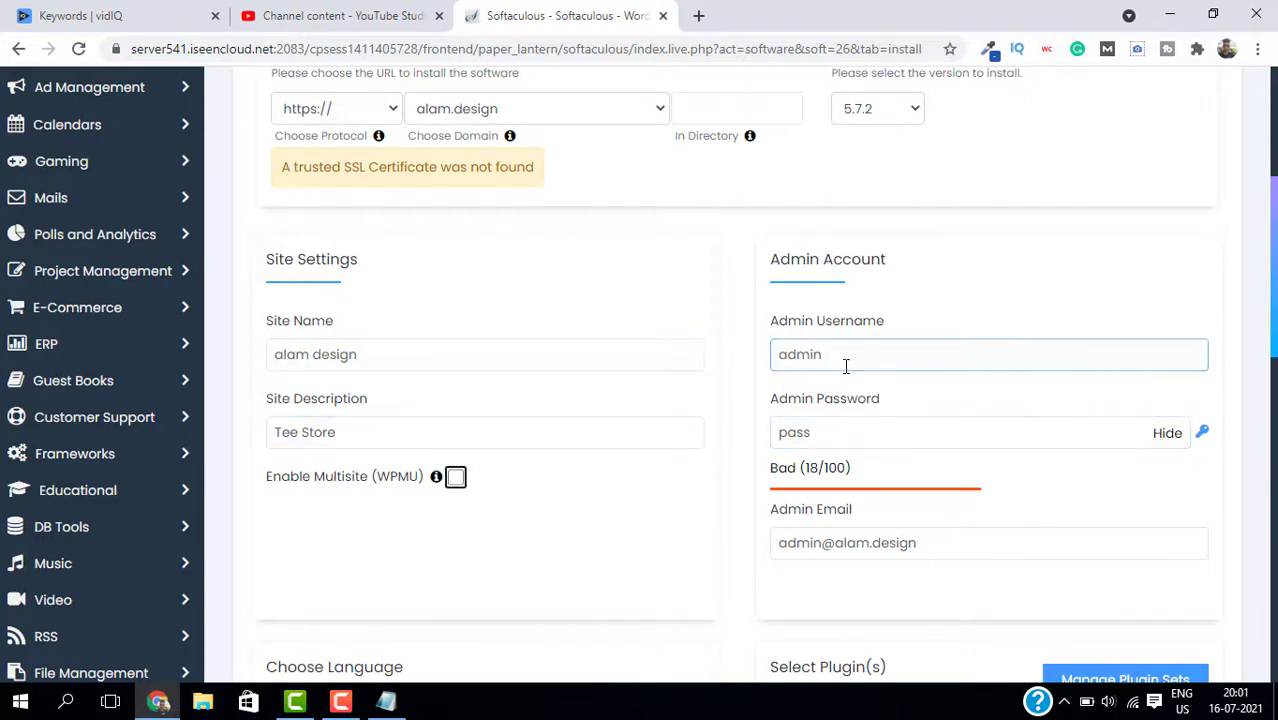
{"action": "left_click", "coordinate": [1202, 432]}
{"action": "double_click", "coordinate": [1021, 432]}
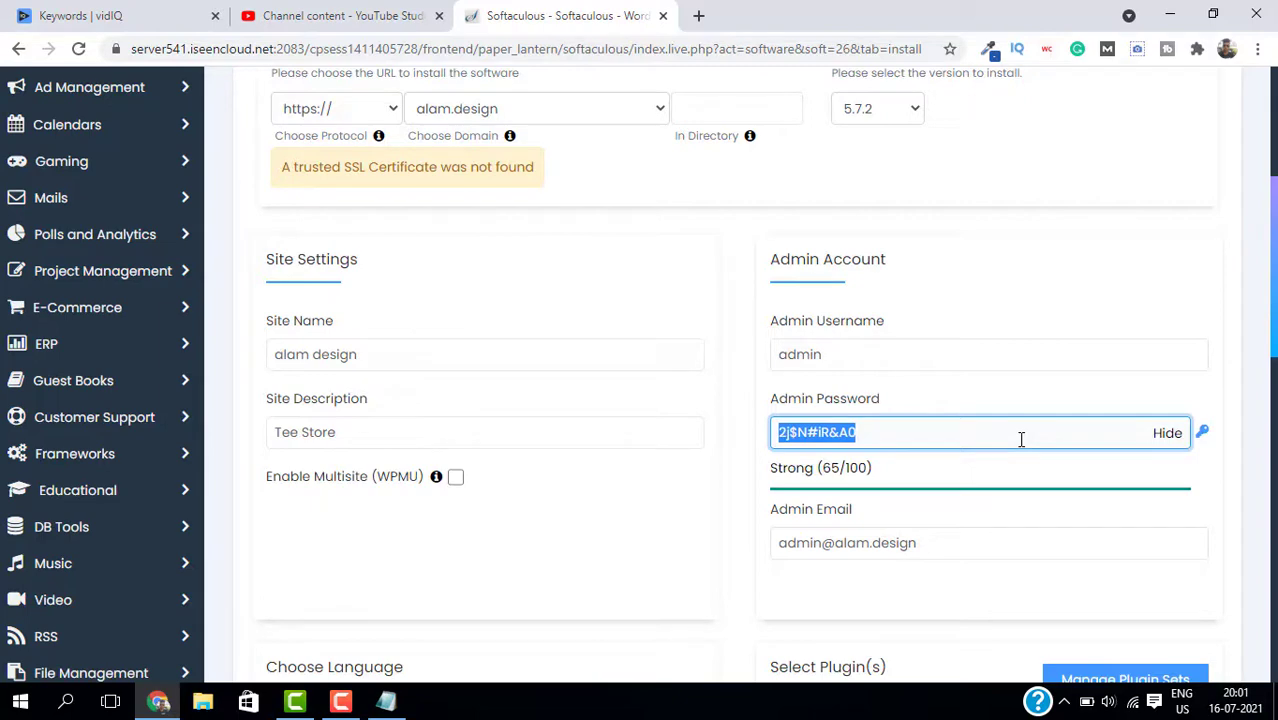
{"action": "scroll", "coordinate": [1021, 438], "scroll_direction": "down", "scroll_amount": 1}
{"action": "left_click_drag", "start_coordinate": [985, 448], "coordinate": [870, 448]}
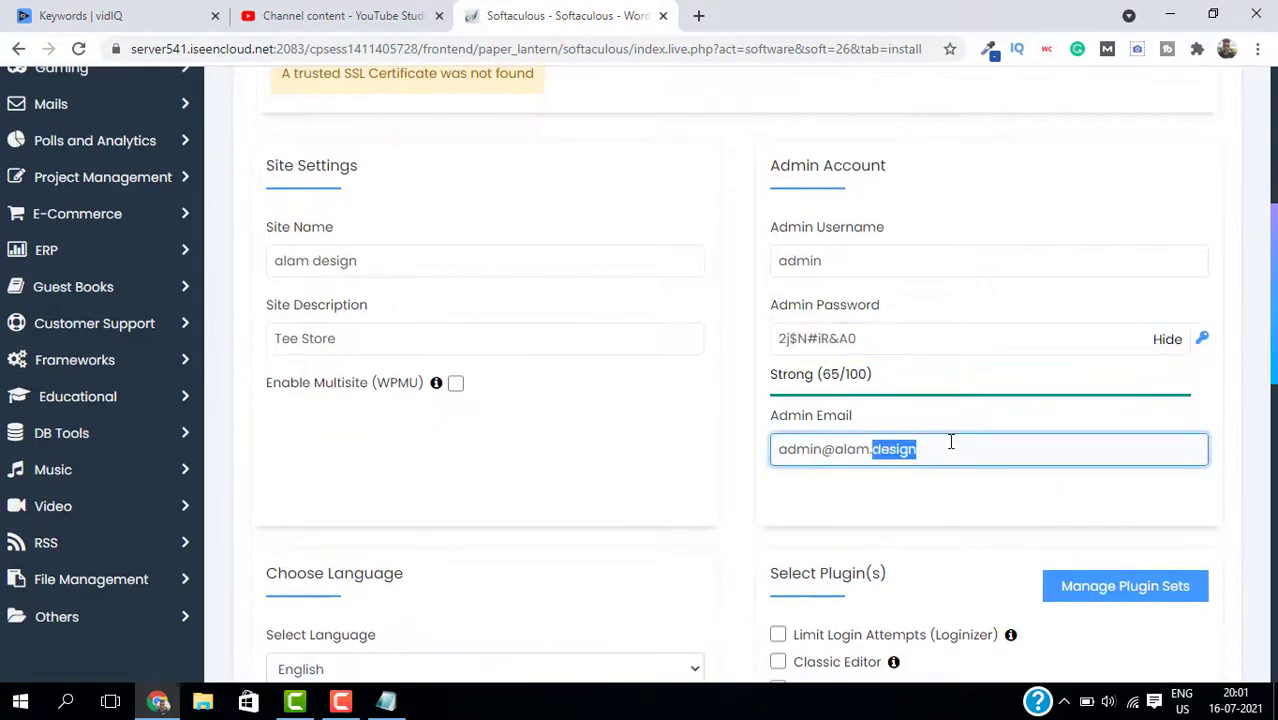
{"action": "left_click", "coordinate": [958, 490]}
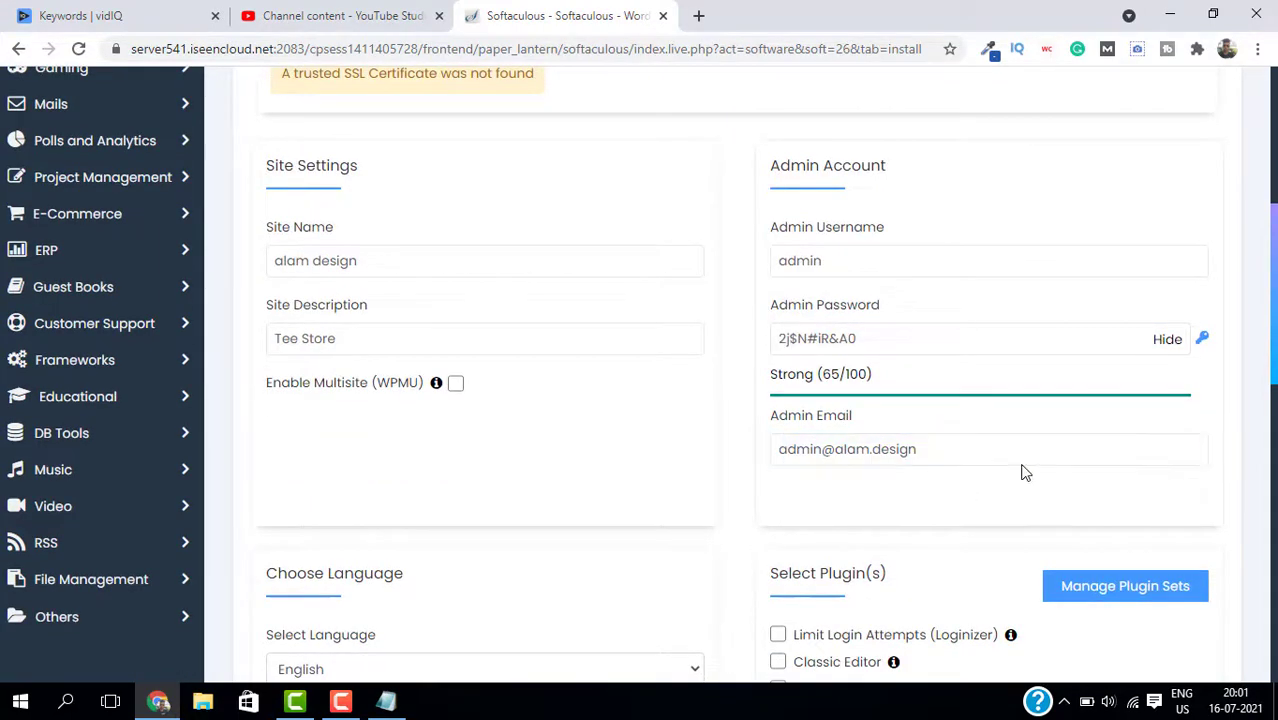
{"action": "scroll", "coordinate": [1020, 470], "scroll_direction": "down", "scroll_amount": 1}
{"action": "scroll", "coordinate": [930, 400], "scroll_direction": "down", "scroll_amount": 1}
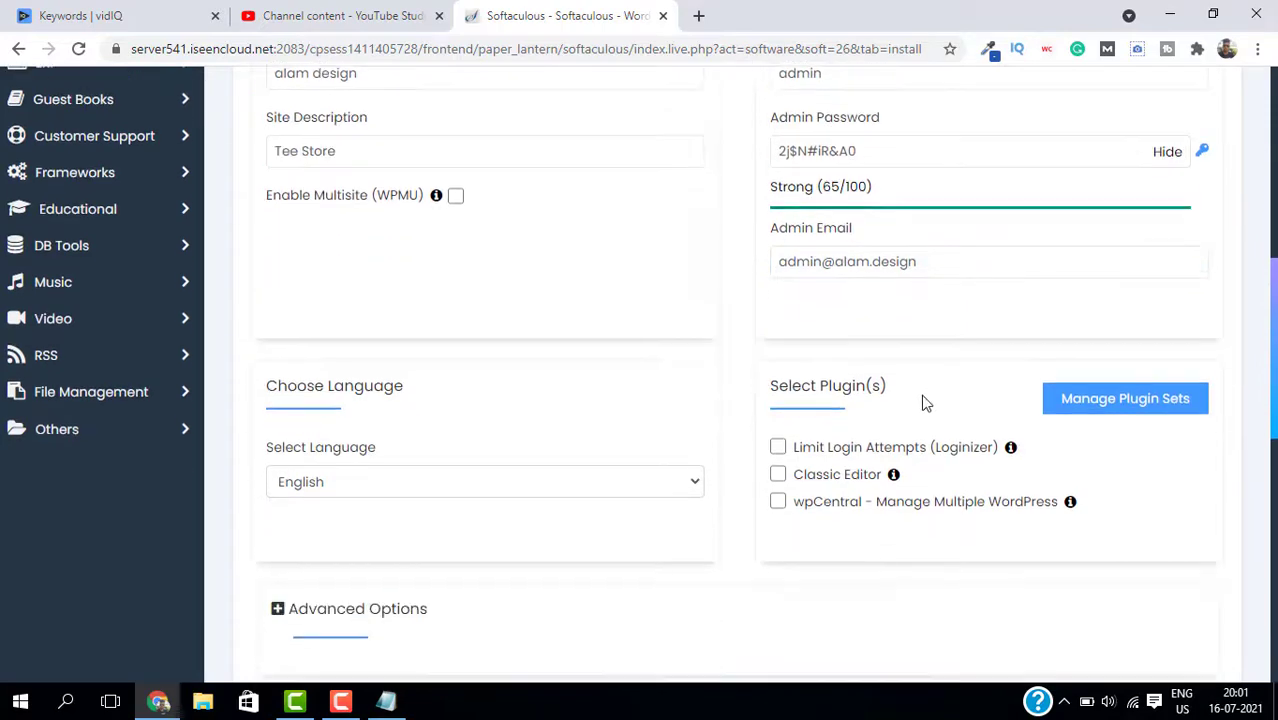
{"action": "scroll", "coordinate": [800, 360], "scroll_direction": "down", "scroll_amount": 1}
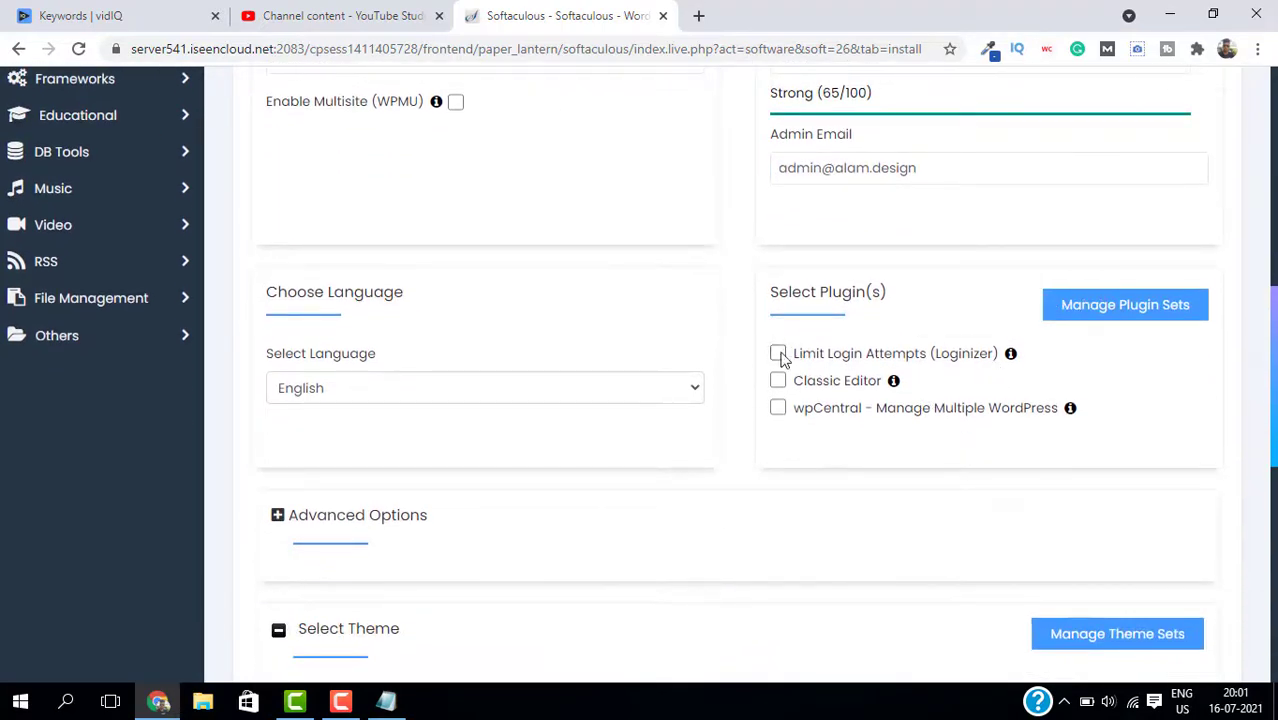
- Exclude the Limit Login Attempts and Classic Editor plugins from the install
{"action": "left_click", "coordinate": [778, 353]}
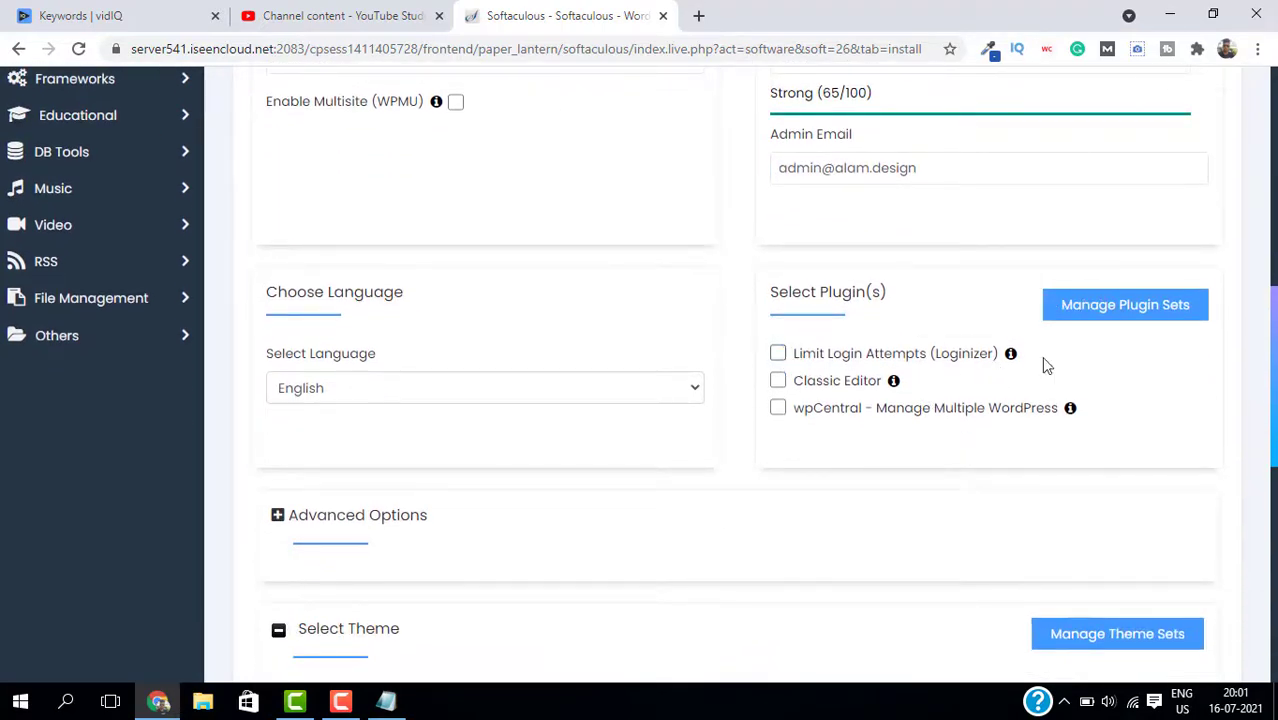
{"action": "left_click", "coordinate": [778, 380]}
{"action": "scroll", "coordinate": [900, 432], "scroll_direction": "down", "scroll_amount": 2}
{"action": "scroll", "coordinate": [900, 432], "scroll_direction": "down", "scroll_amount": 3}
{"action": "scroll", "coordinate": [900, 432], "scroll_direction": "down", "scroll_amount": 3}
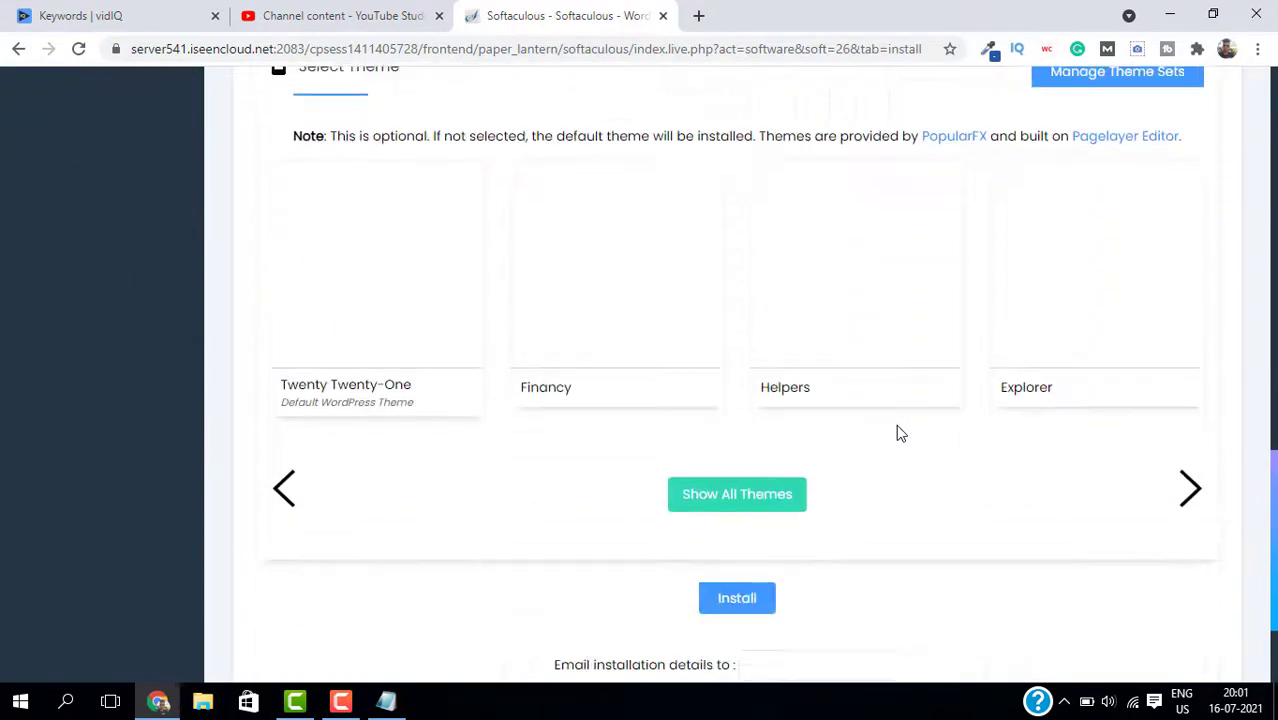
{"action": "scroll", "coordinate": [900, 432], "scroll_direction": "down", "scroll_amount": 2}
{"action": "scroll", "coordinate": [755, 382], "scroll_direction": "up", "scroll_amount": 2}
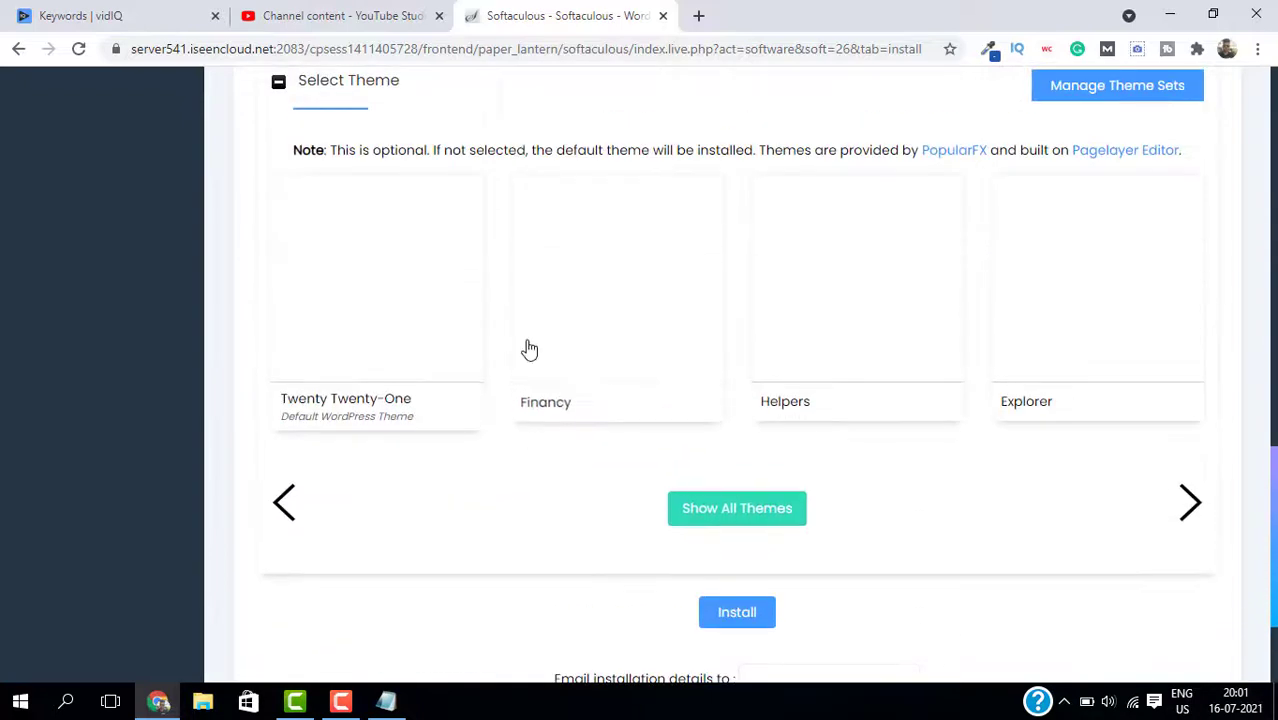
{"action": "scroll", "coordinate": [530, 350], "scroll_direction": "up", "scroll_amount": 2}
{"action": "scroll", "coordinate": [1018, 410], "scroll_direction": "down", "scroll_amount": 4}
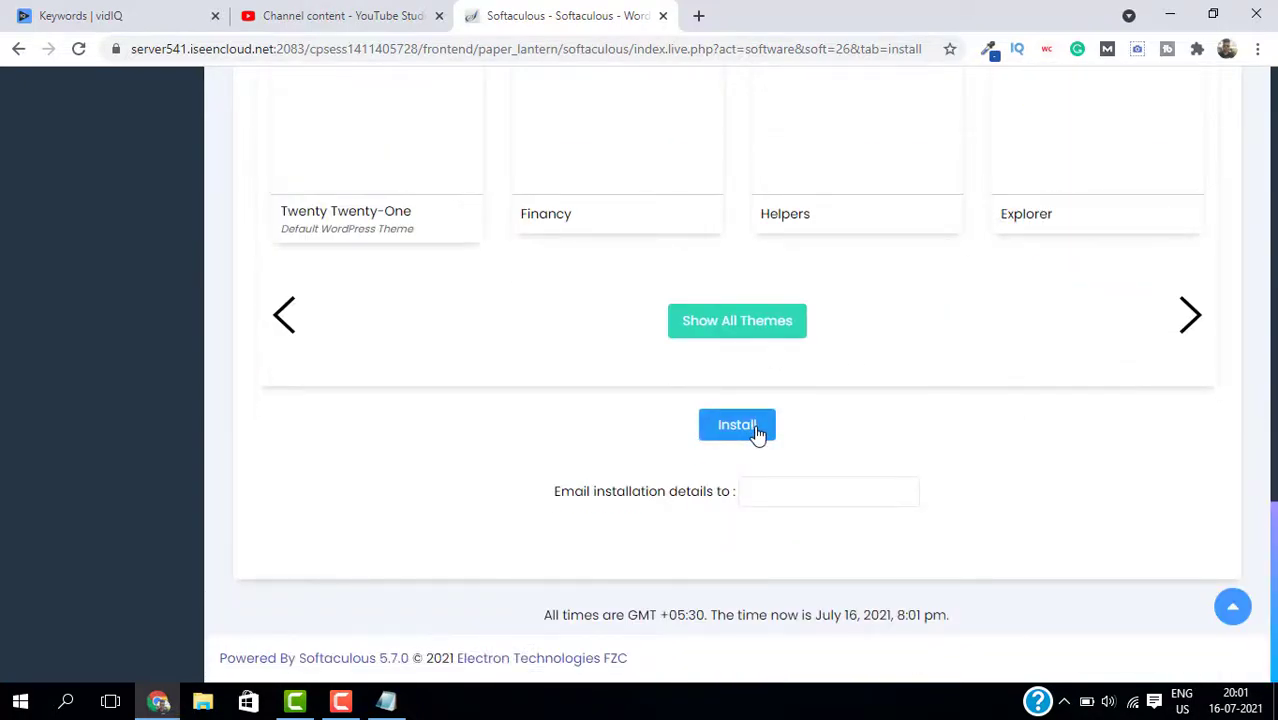
- Enter the email for installation details and run the WordPress install
{"action": "triple_click", "coordinate": [622, 490]}
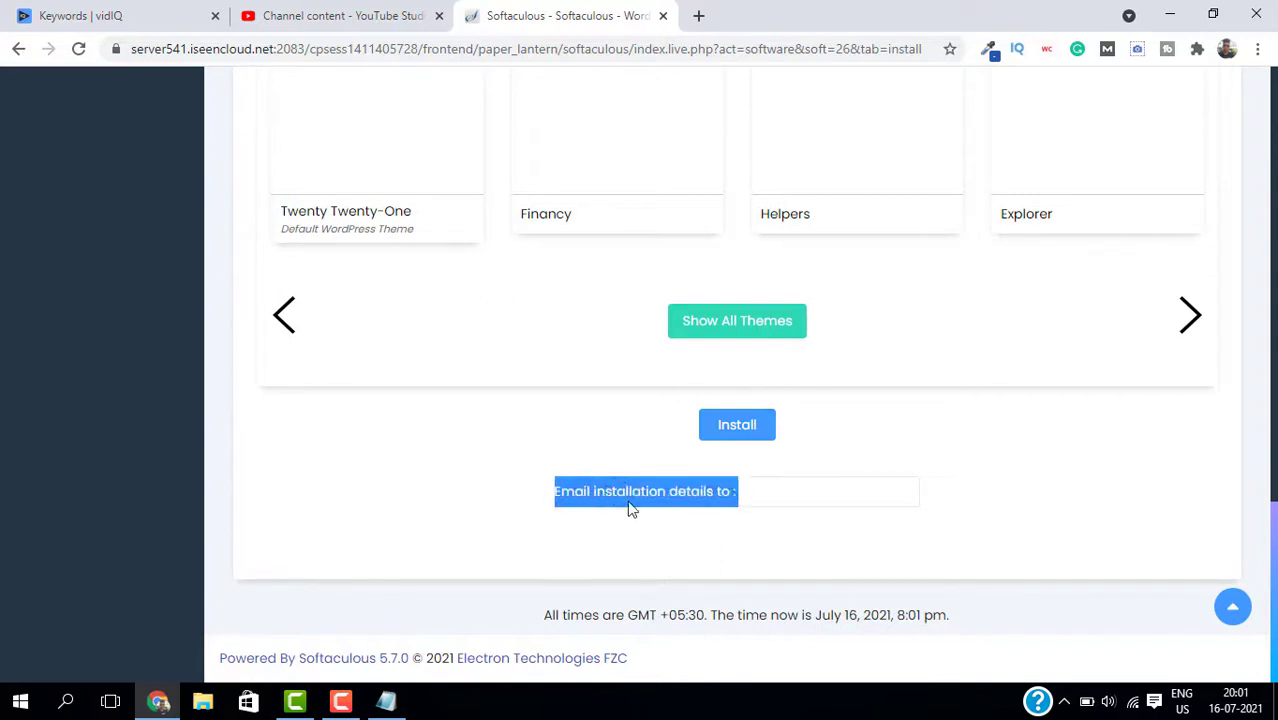
{"action": "left_click", "coordinate": [818, 495]}
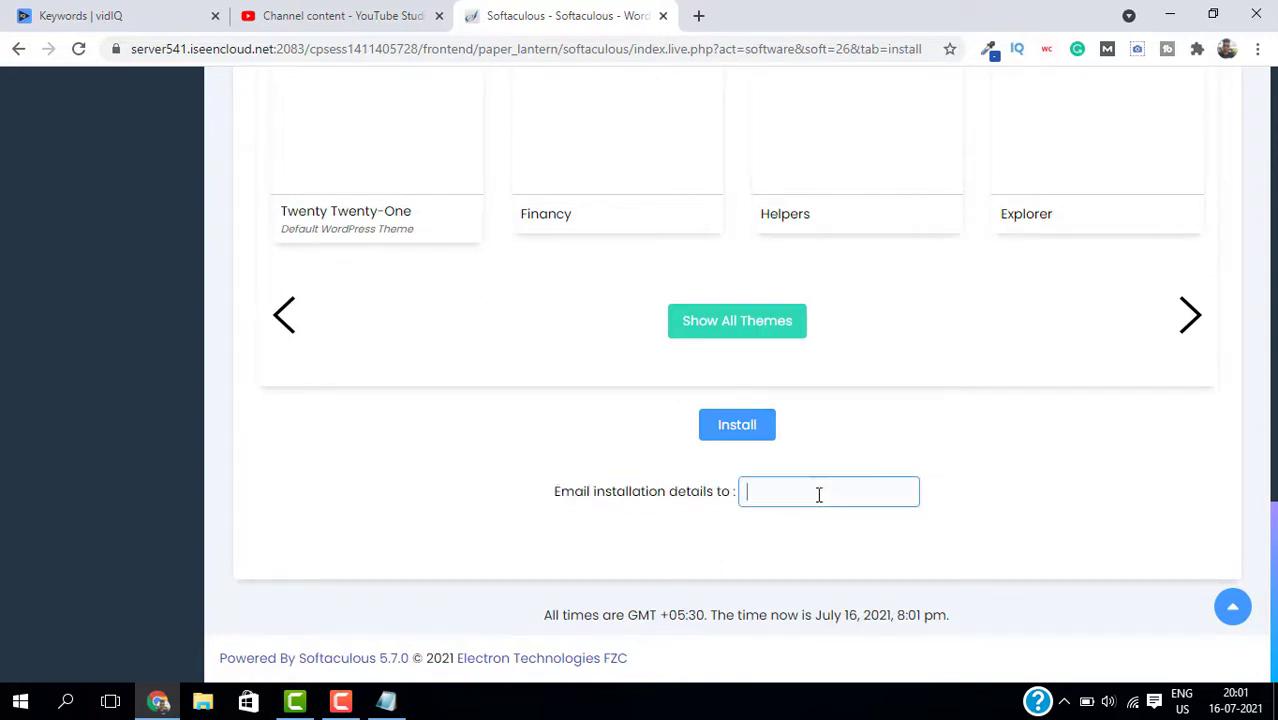
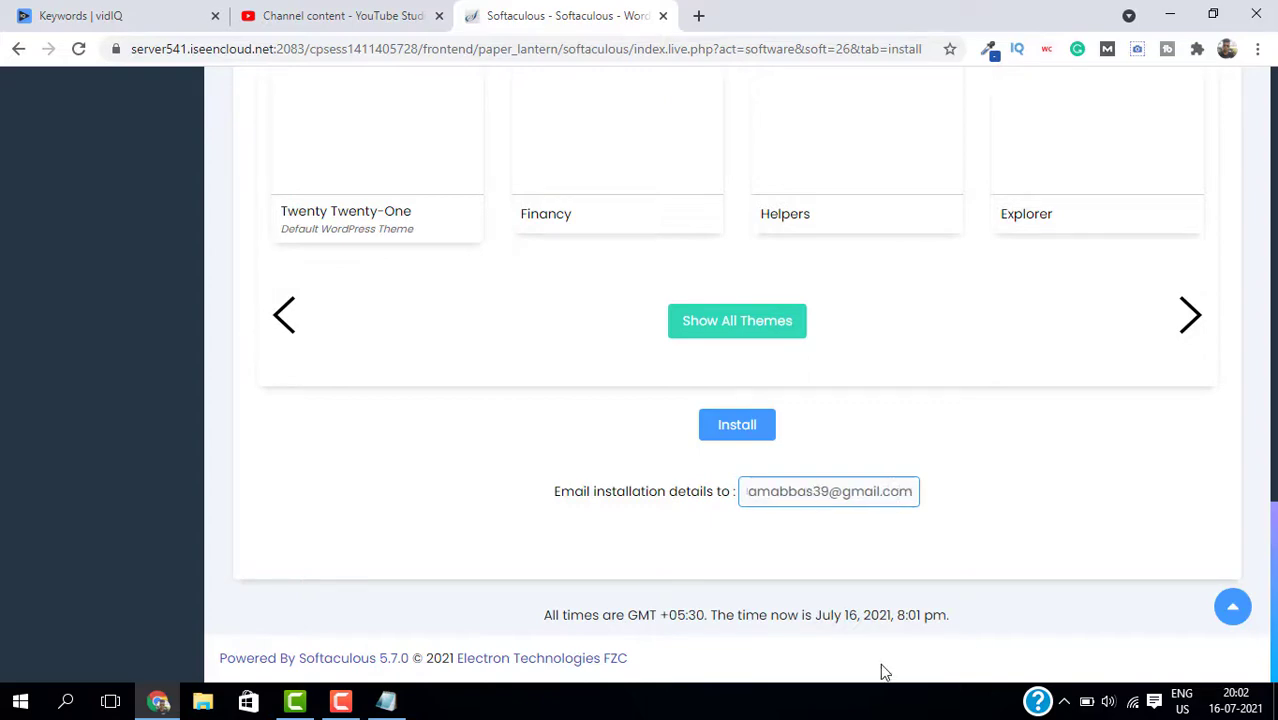
{"action": "left_click", "coordinate": [737, 424]}
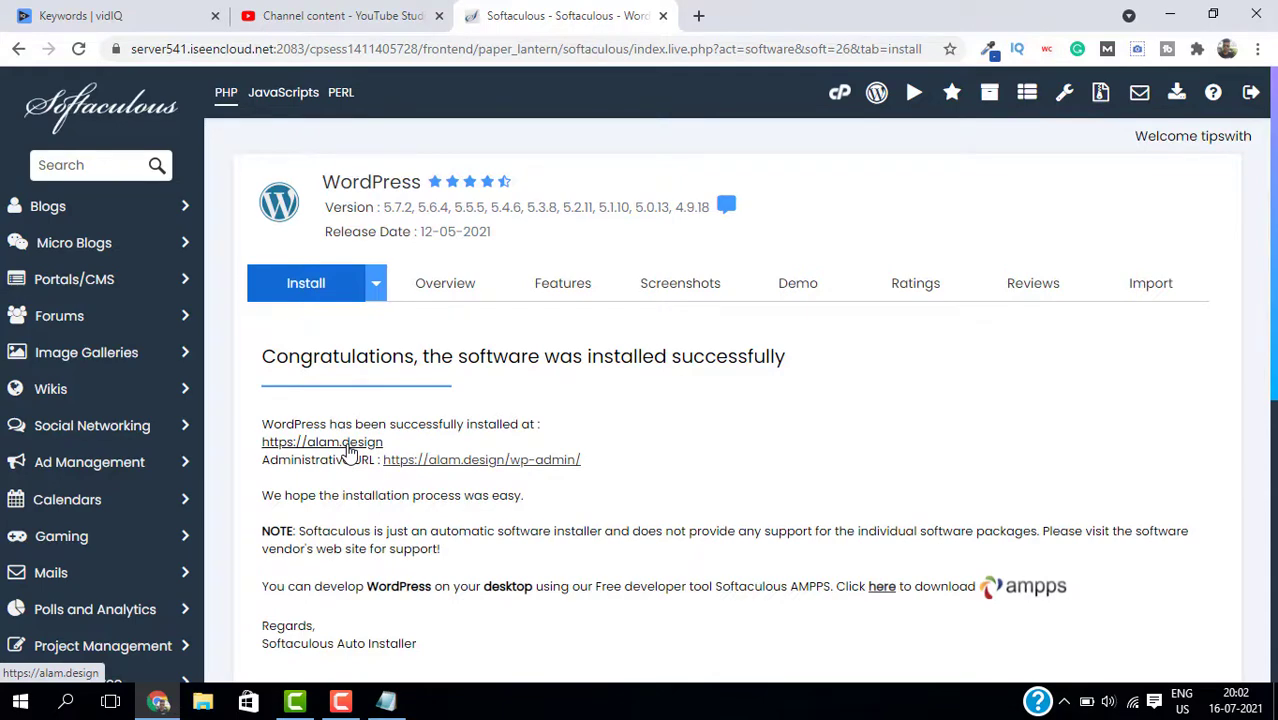
{"action": "scroll", "coordinate": [770, 360], "scroll_direction": "down", "scroll_amount": 1}
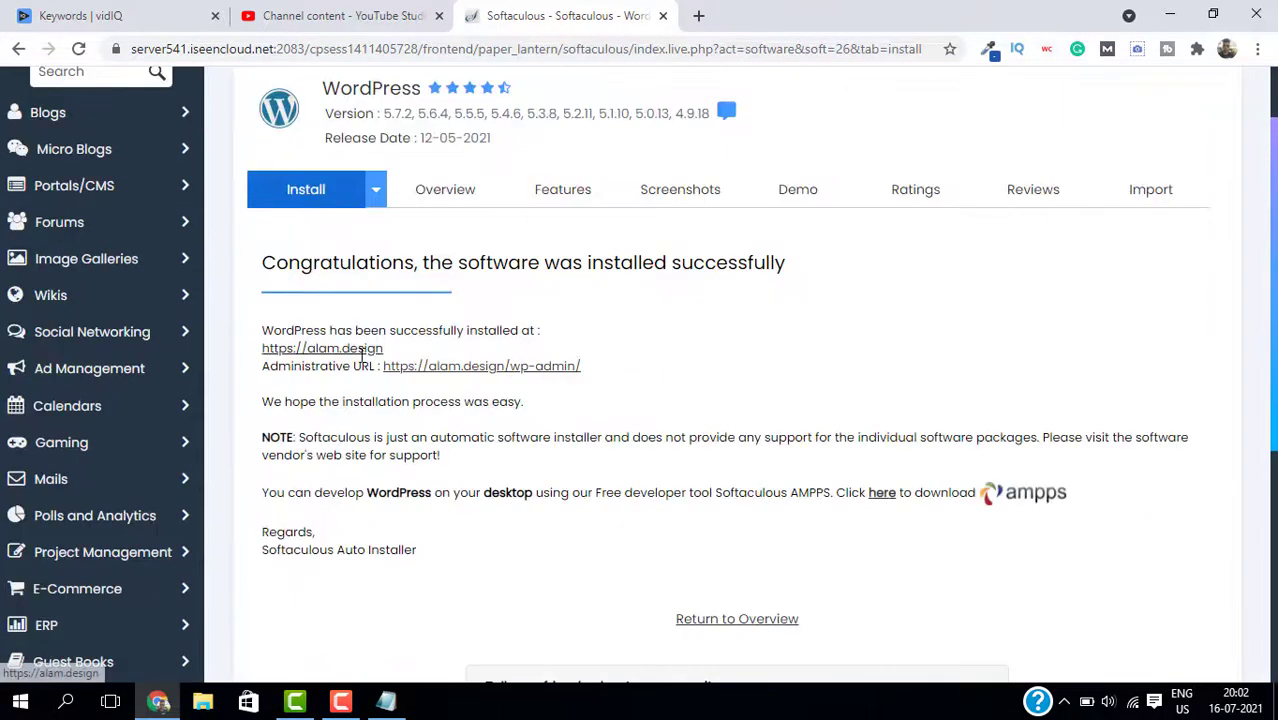
{"action": "right_click", "coordinate": [362, 352]}
{"action": "left_click", "coordinate": [430, 366]}
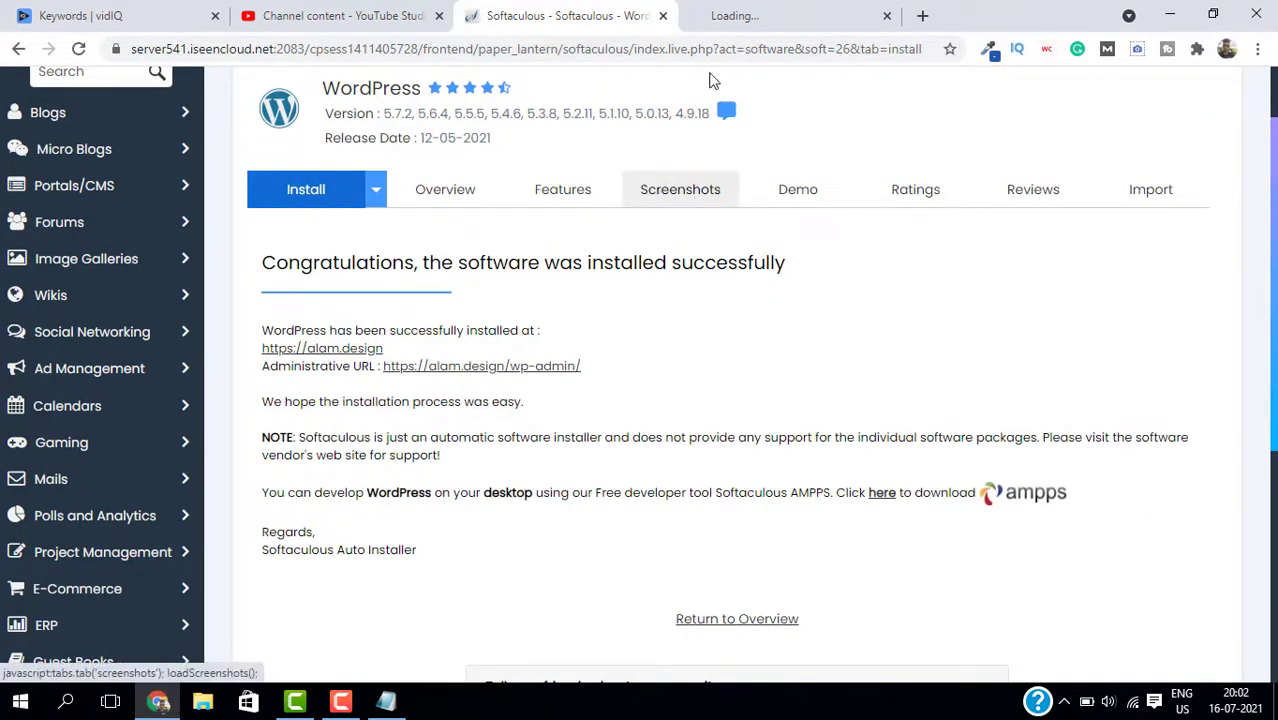
- Bypass the certificate warning and proceed to alam.design
{"action": "left_click", "coordinate": [740, 12]}
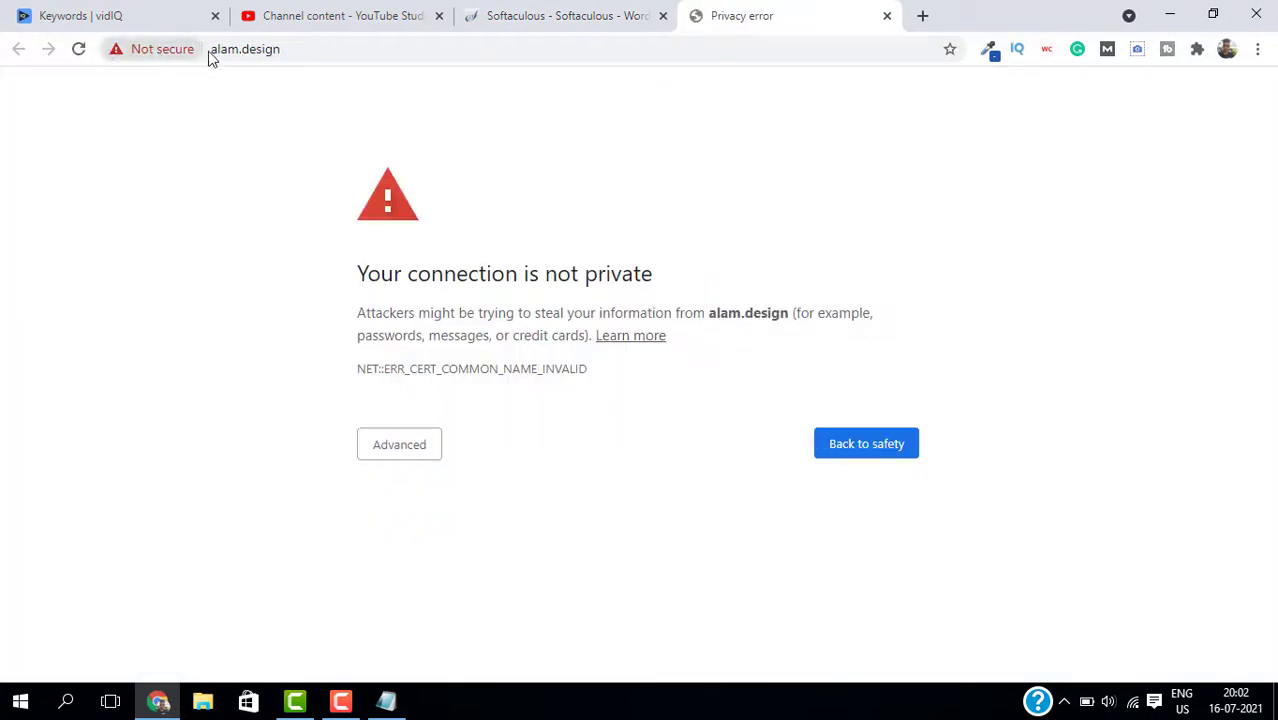
{"action": "left_click", "coordinate": [420, 444]}
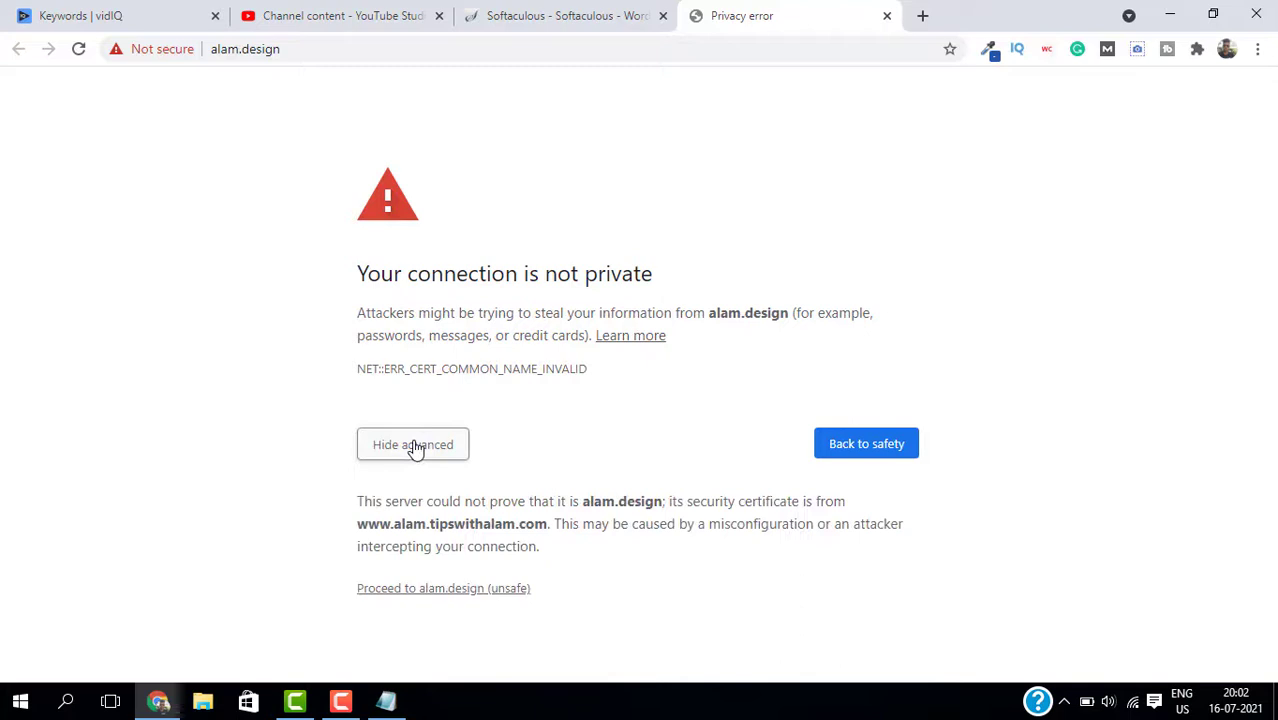
{"action": "left_click", "coordinate": [451, 588]}
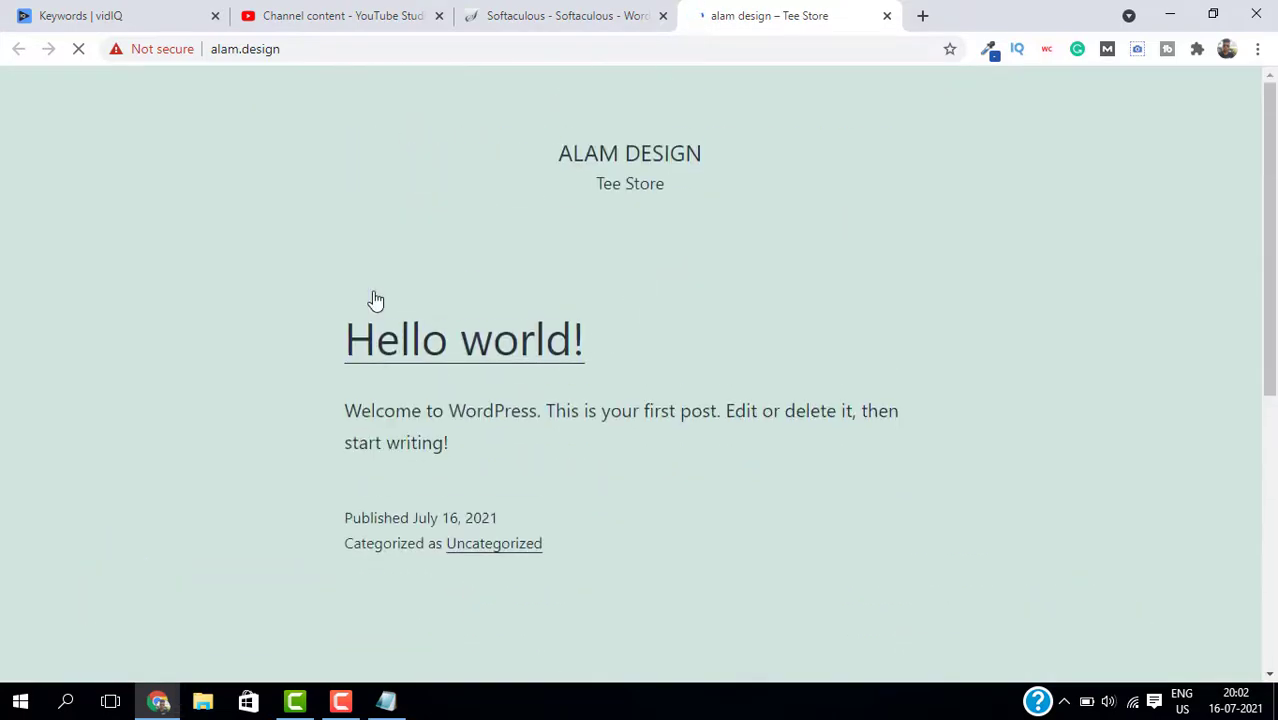
{"action": "scroll", "coordinate": [376, 299], "scroll_direction": "down", "scroll_amount": 5}
{"action": "scroll", "coordinate": [455, 384], "scroll_direction": "up", "scroll_amount": 6}
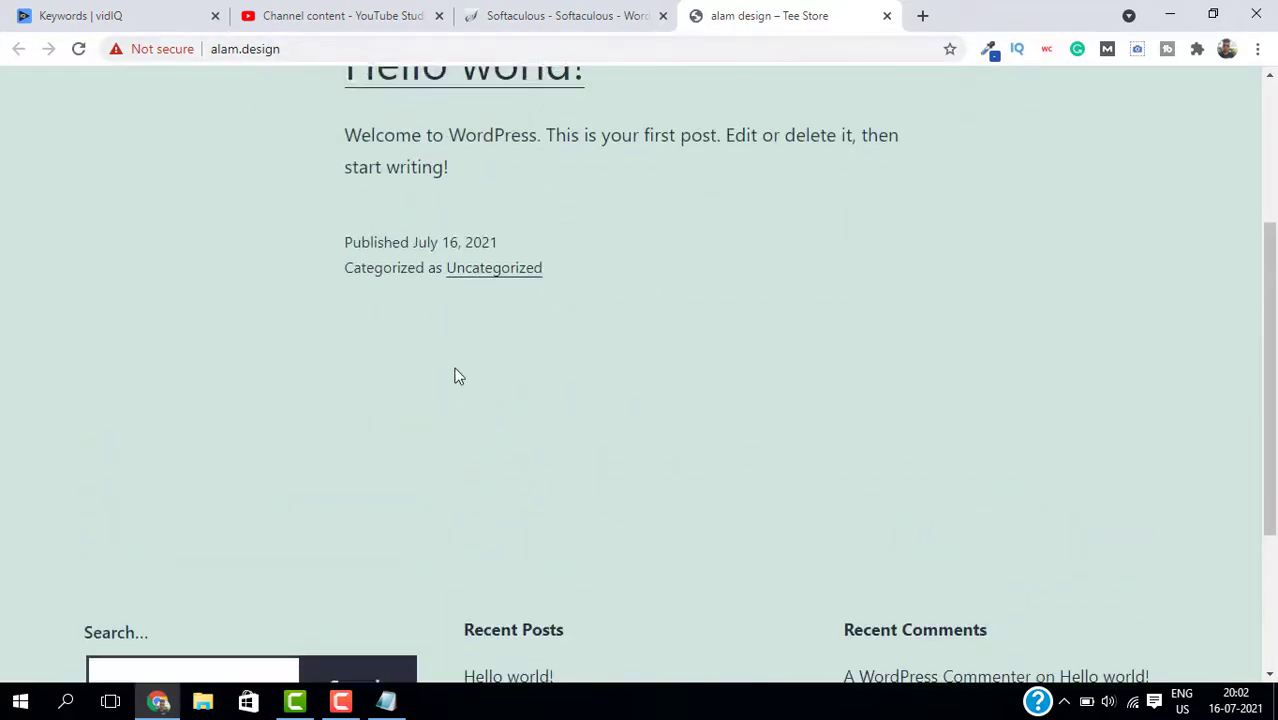
- Go to alam.design/wp-admin to reach the WordPress login page
{"action": "left_click", "coordinate": [436, 55]}
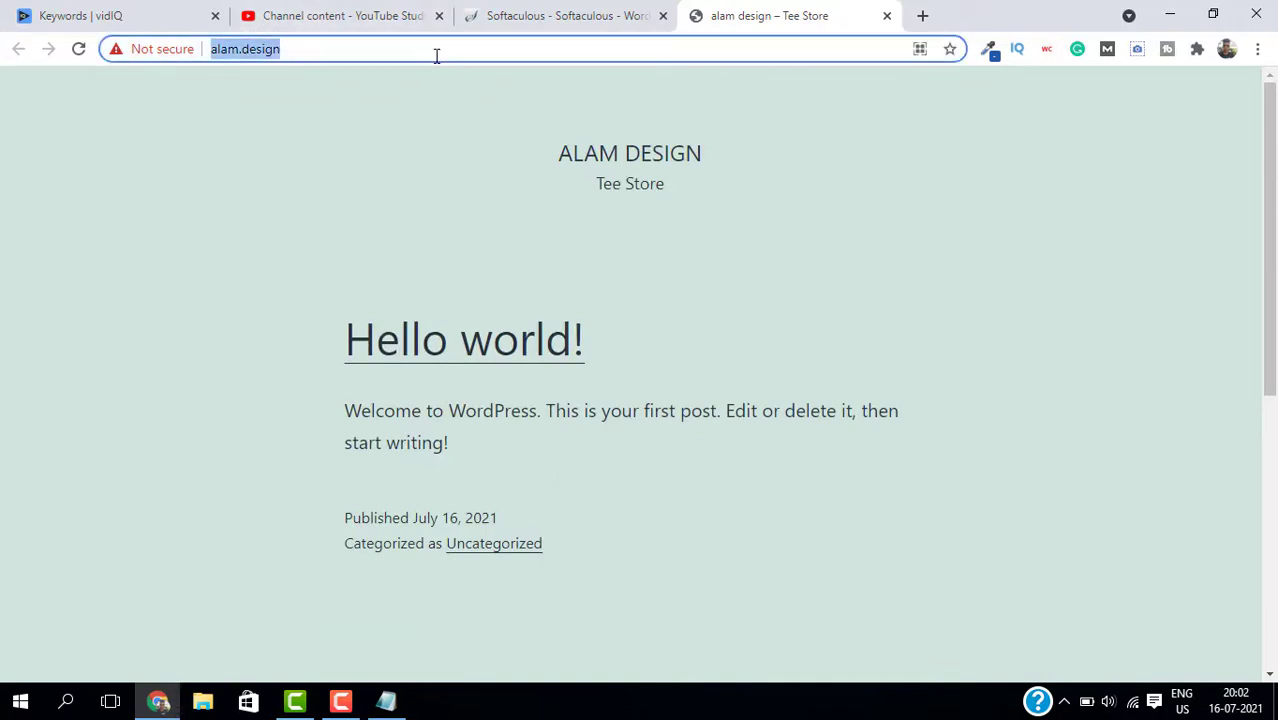
{"action": "left_click", "coordinate": [436, 55]}
{"action": "type", "text": "//"}
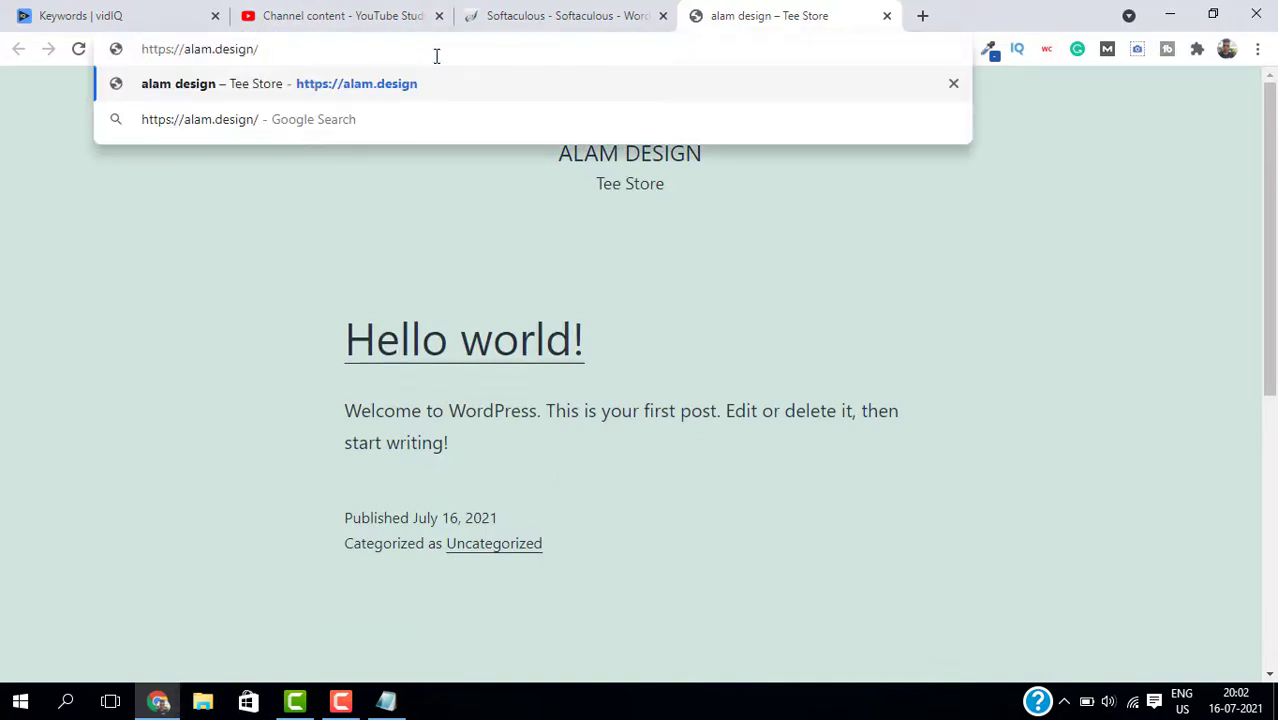
{"action": "type", "text": "wp-a"}
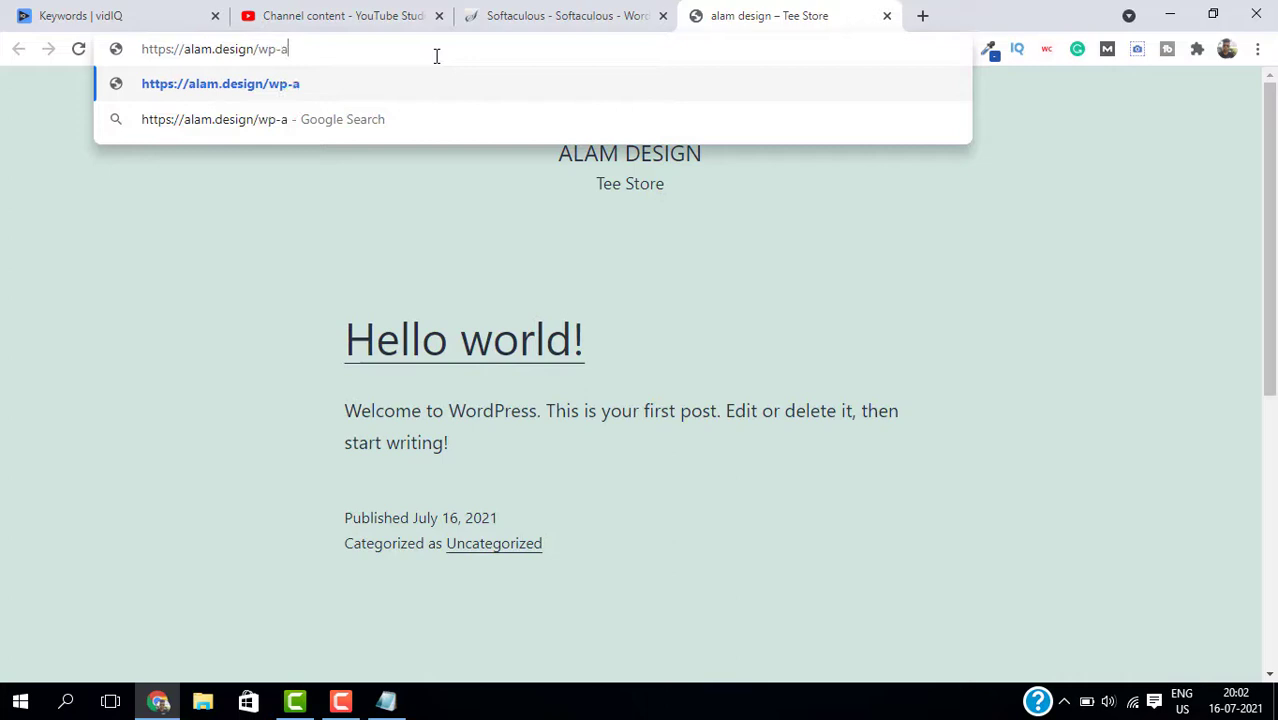
{"action": "type", "text": "dmin"}
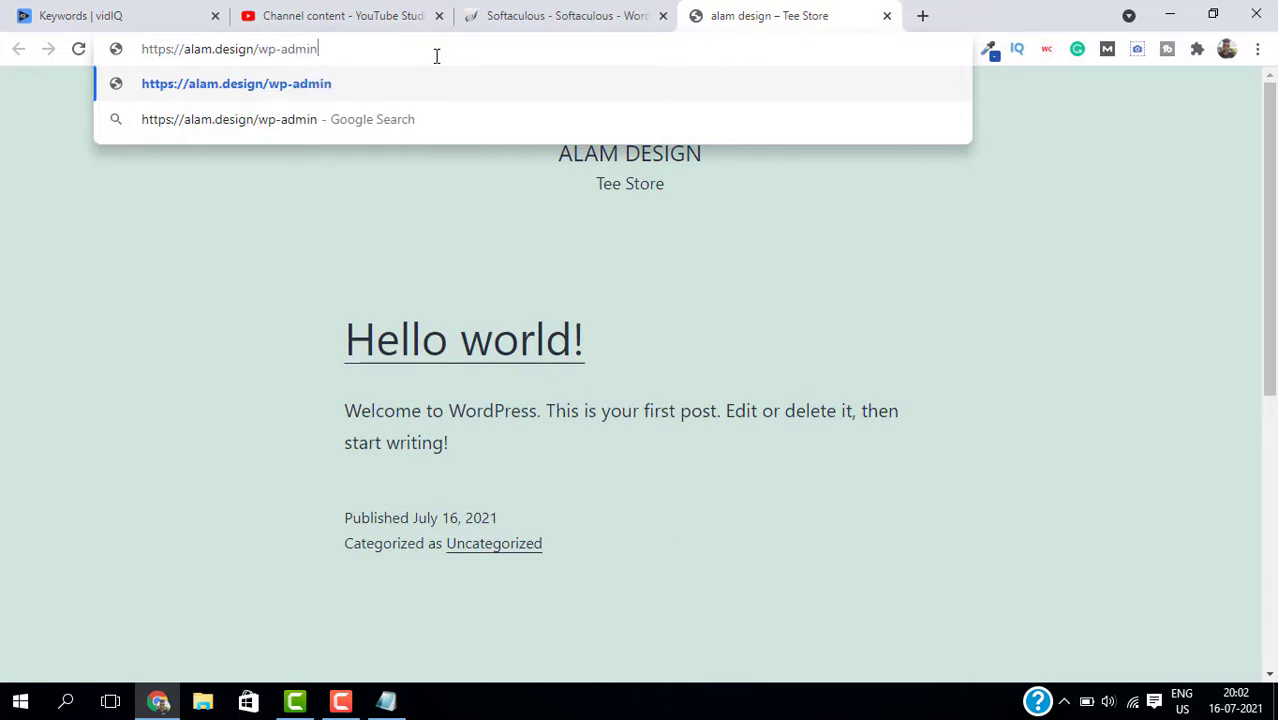
{"action": "key", "text": "Return"}
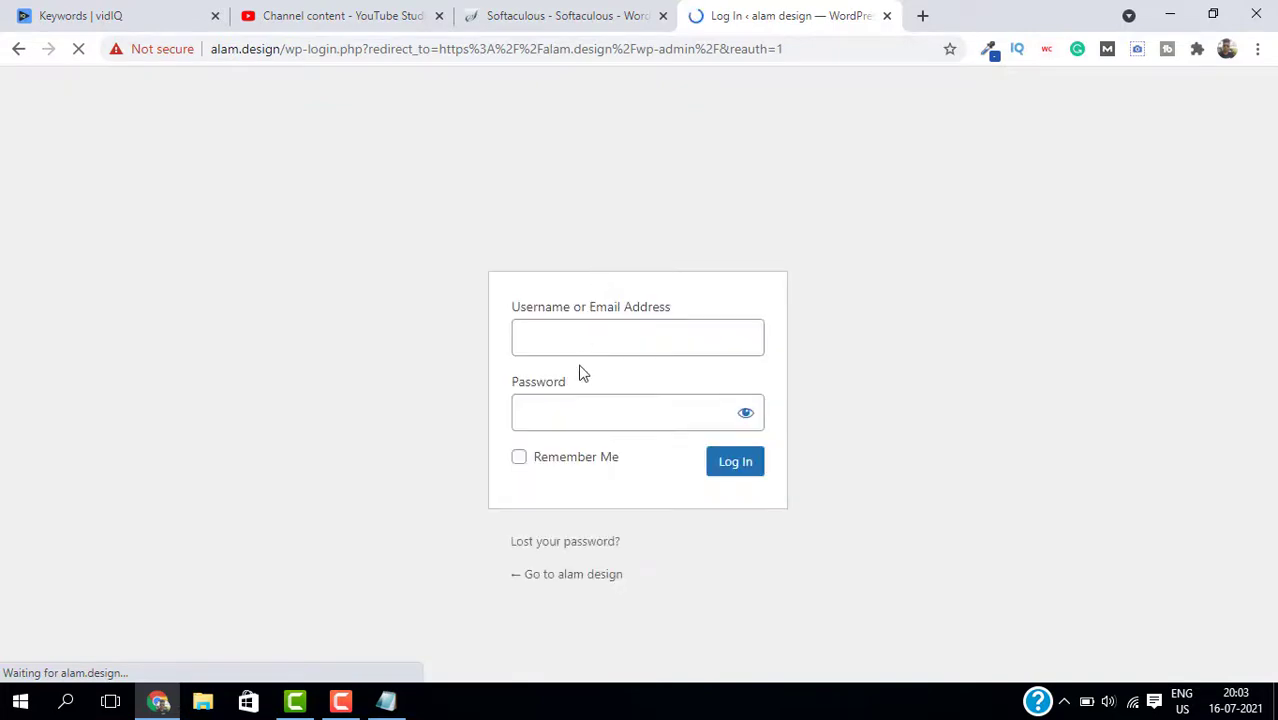
{"action": "type", "text": "dmin"}
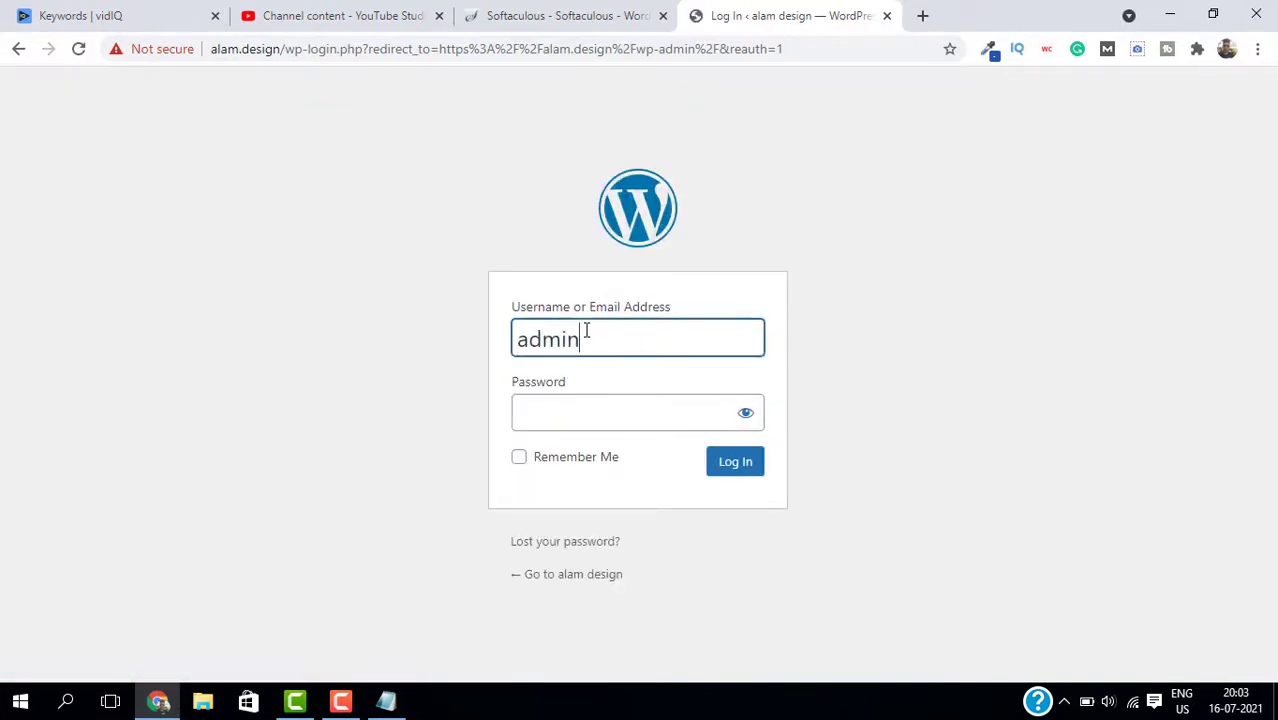
- Sign in as admin with the pasted generated password
{"action": "key", "text": "Tab"}
{"action": "key", "text": "ctrl+v"}
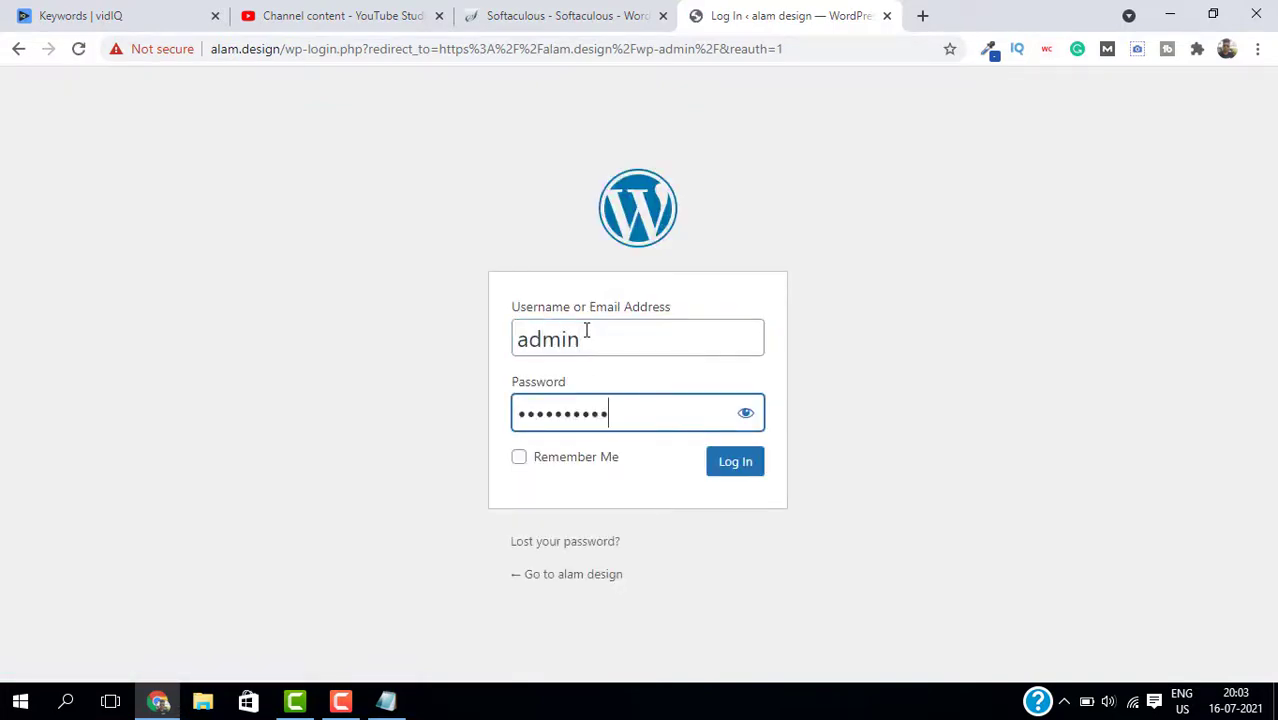
{"action": "left_click", "coordinate": [745, 412]}
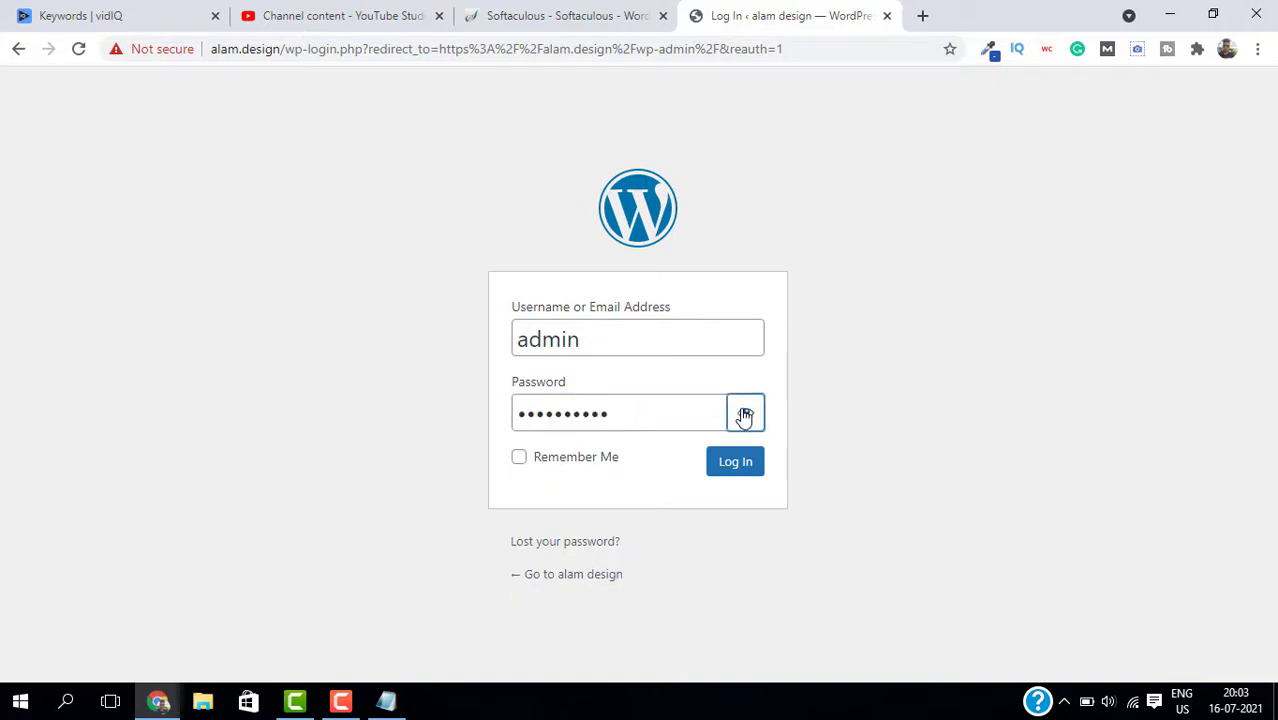
{"action": "left_click", "coordinate": [742, 462]}
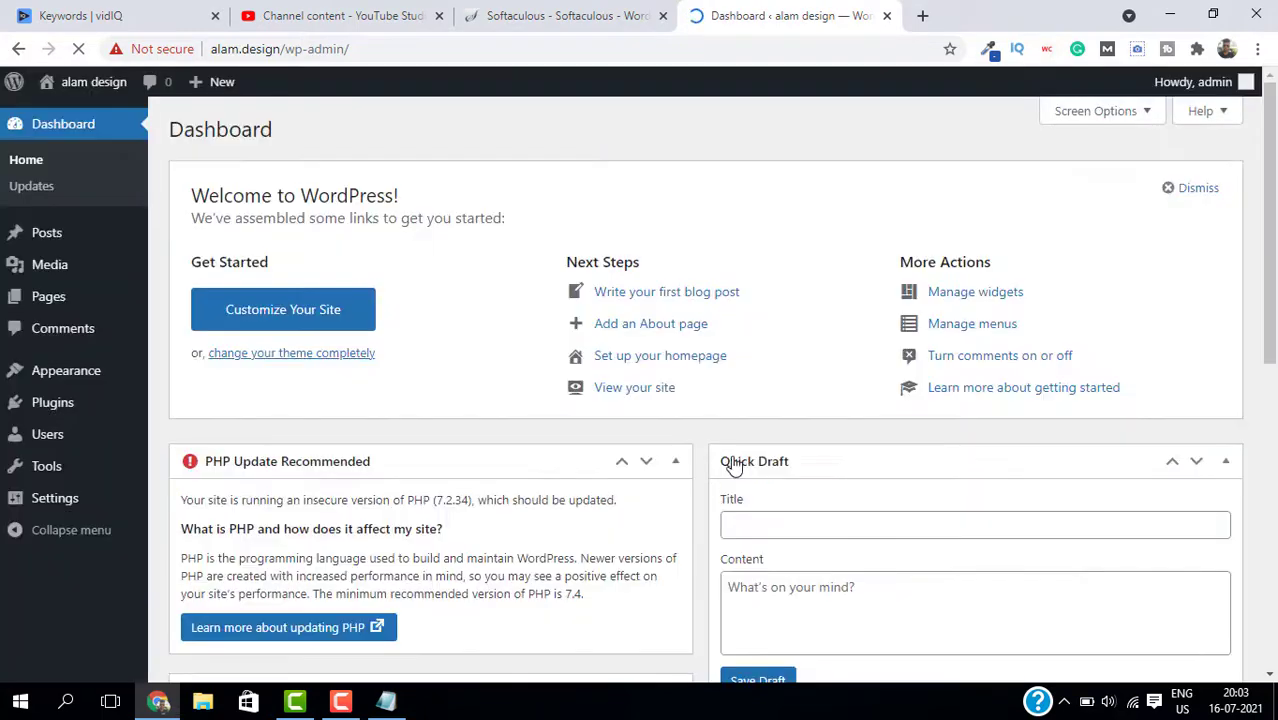
{"action": "scroll", "coordinate": [390, 240], "scroll_direction": "down", "scroll_amount": 2}
{"action": "scroll", "coordinate": [578, 410], "scroll_direction": "up", "scroll_amount": 3}
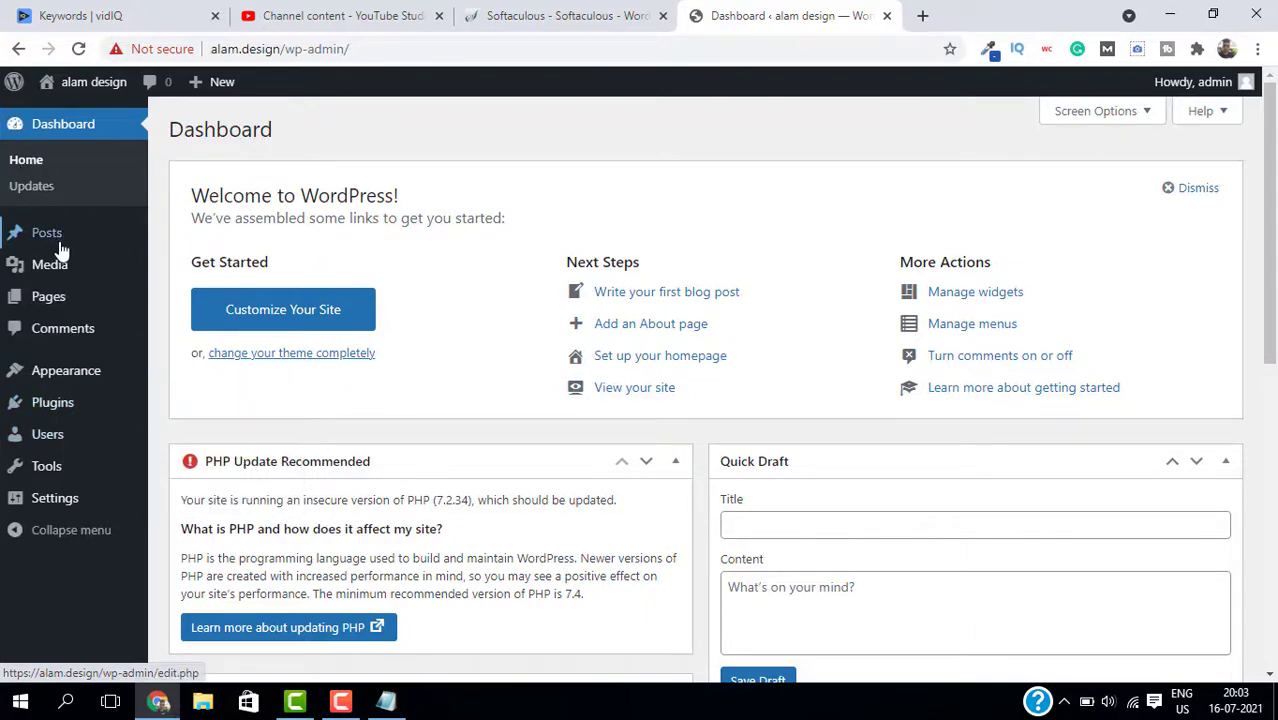
{"action": "scroll", "coordinate": [585, 195], "scroll_direction": "down", "scroll_amount": 4}
{"action": "scroll", "coordinate": [585, 195], "scroll_direction": "up", "scroll_amount": 4}
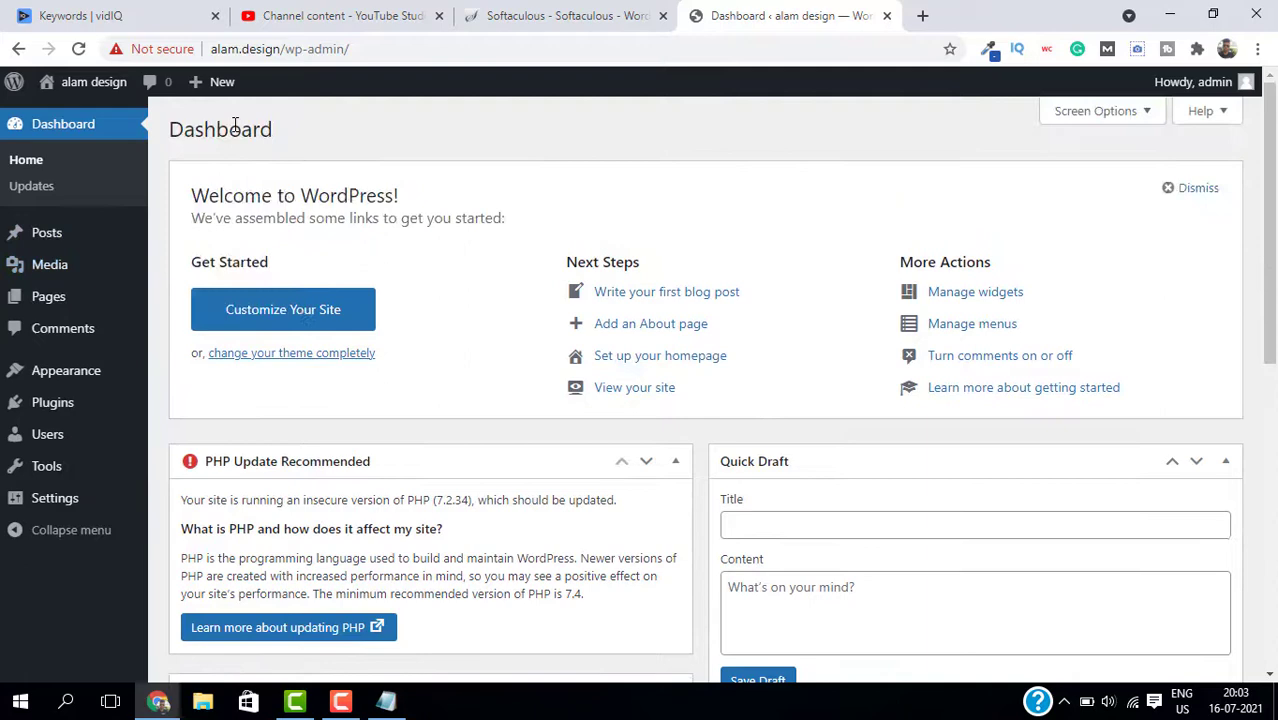
- Close the alam.design WordPress Dashboard tab, returning to the Softaculous installations list
{"action": "key", "text": "ctrl+w"}
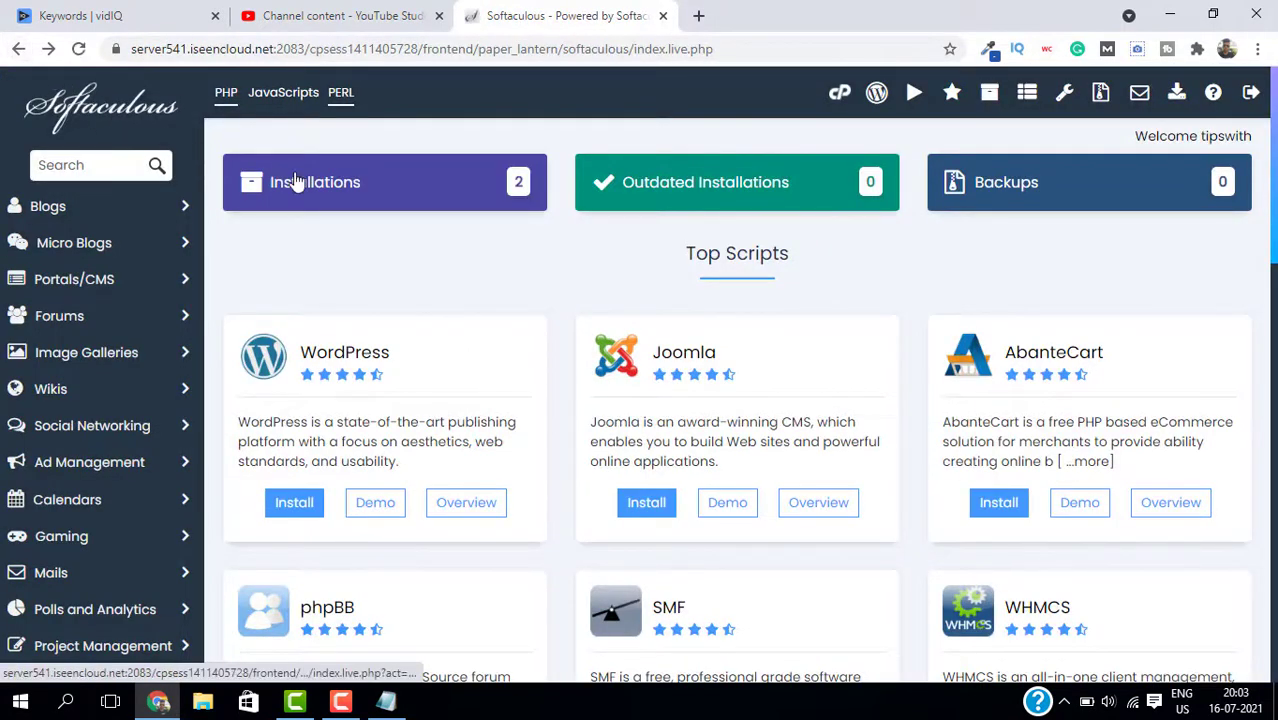
{"action": "left_click", "coordinate": [318, 182]}
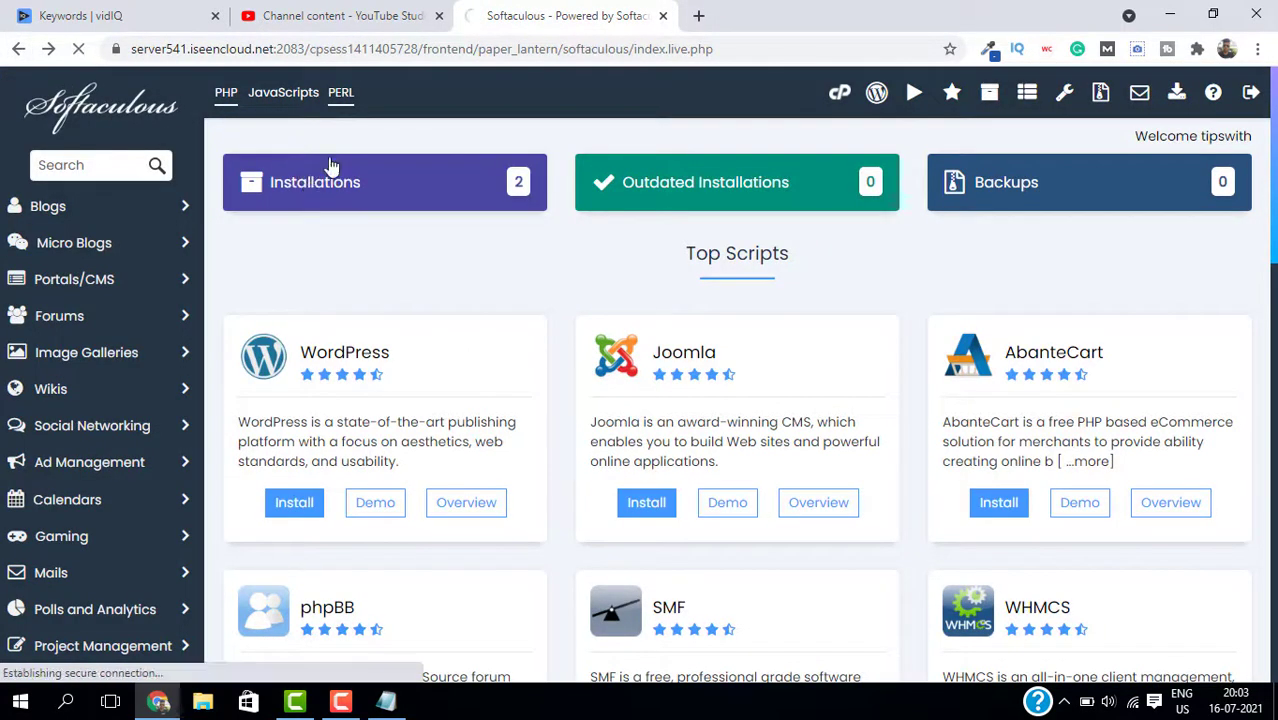
{"action": "scroll", "coordinate": [420, 240], "scroll_direction": "down", "scroll_amount": 2}
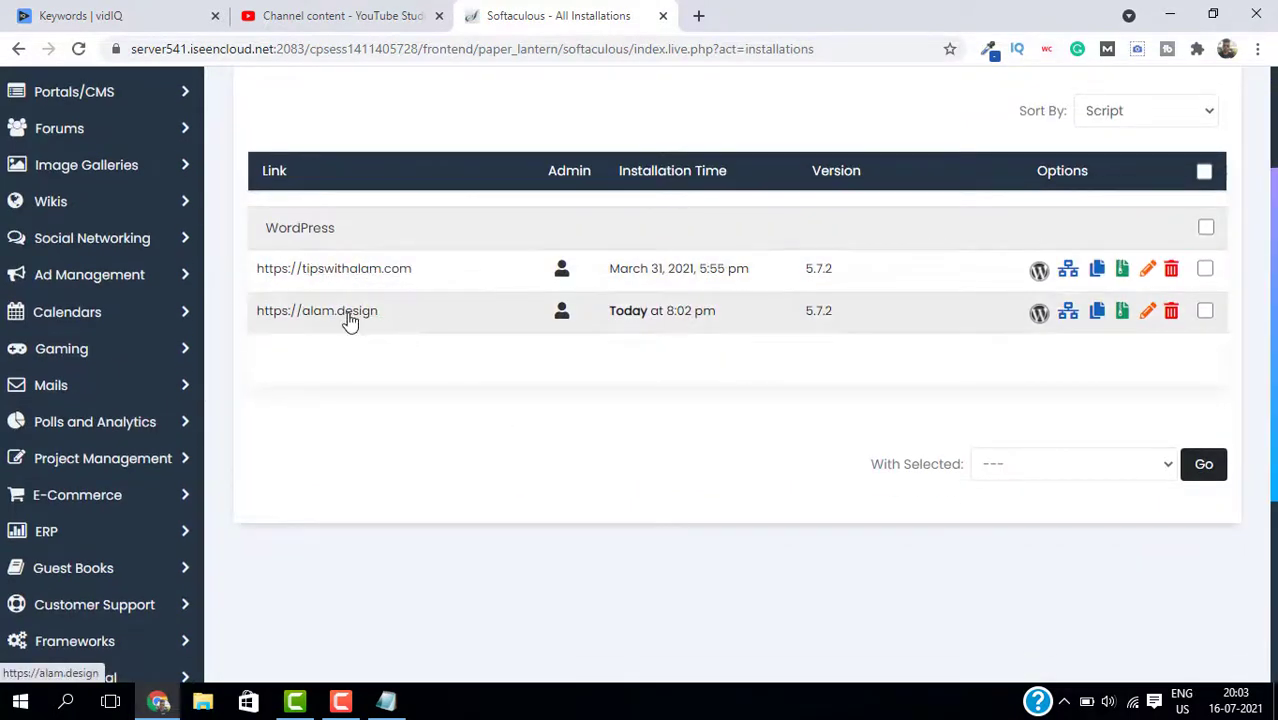
{"action": "left_click_drag", "start_coordinate": [659, 316], "coordinate": [740, 316]}
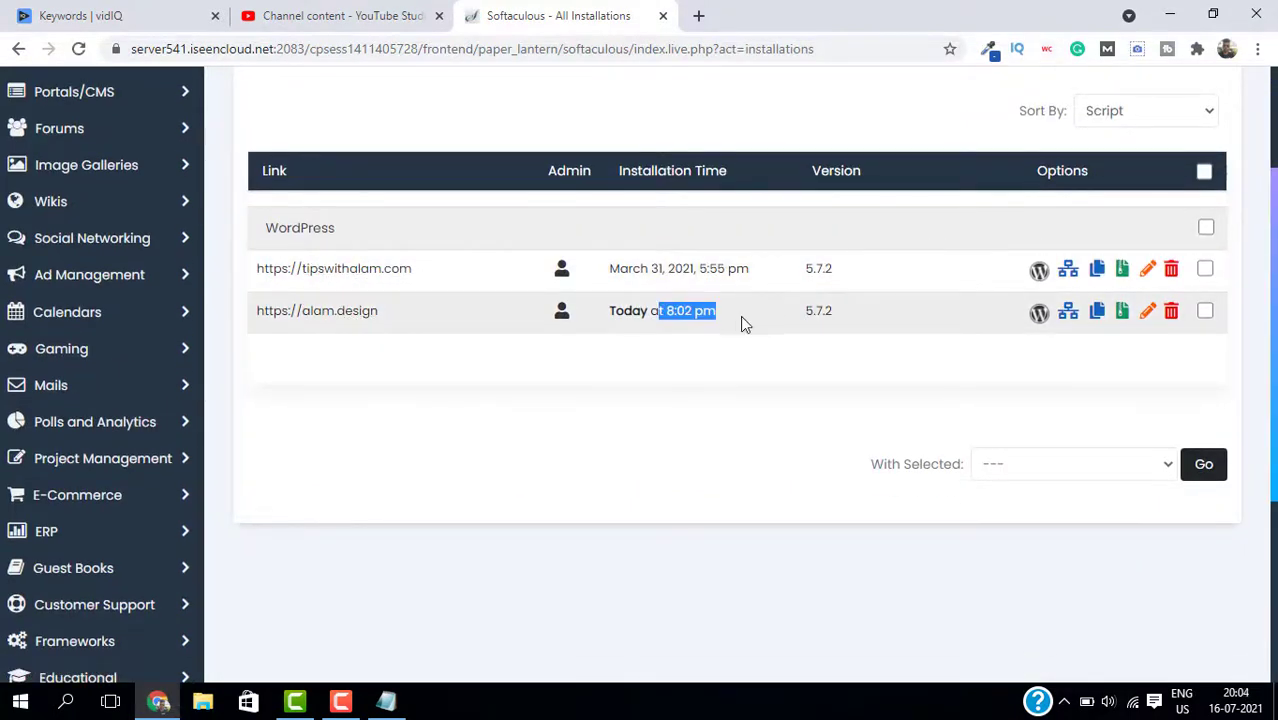
{"action": "left_click", "coordinate": [150, 308]}
{"action": "scroll", "coordinate": [150, 308], "scroll_direction": "up", "scroll_amount": 3}
{"action": "left_click", "coordinate": [18, 48]}
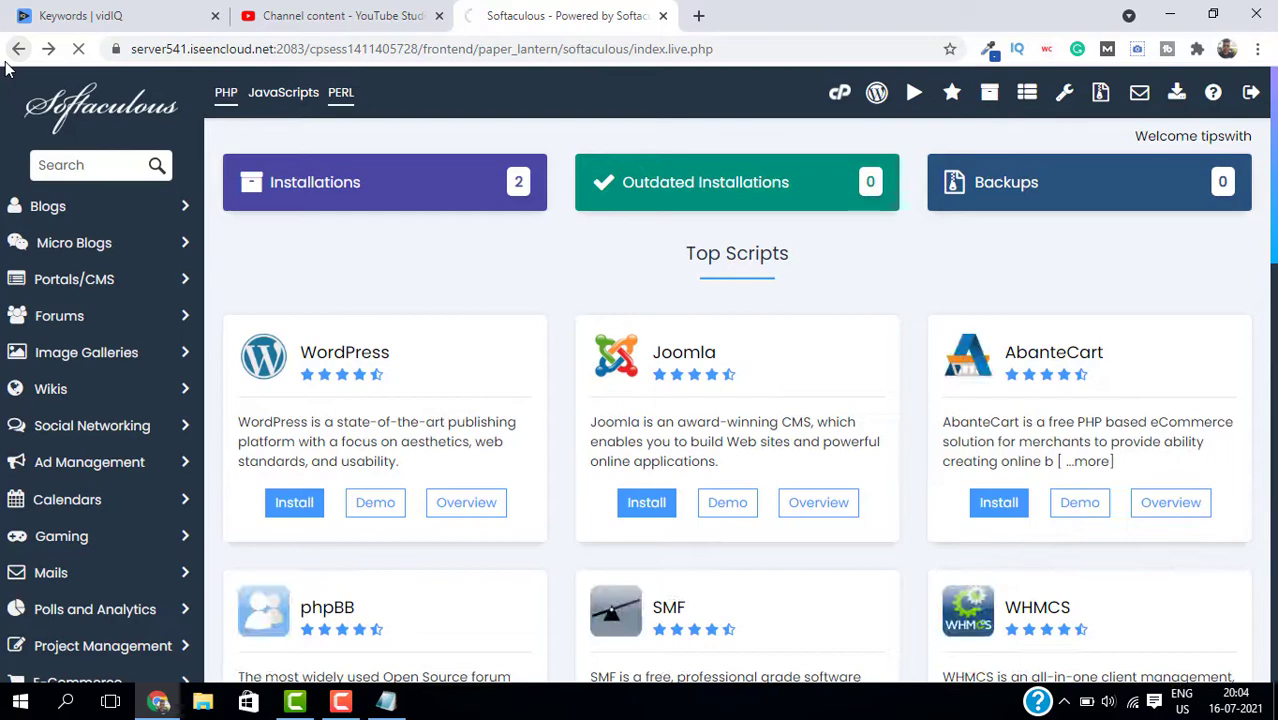
{"action": "scroll", "coordinate": [733, 344], "scroll_direction": "down", "scroll_amount": 5}
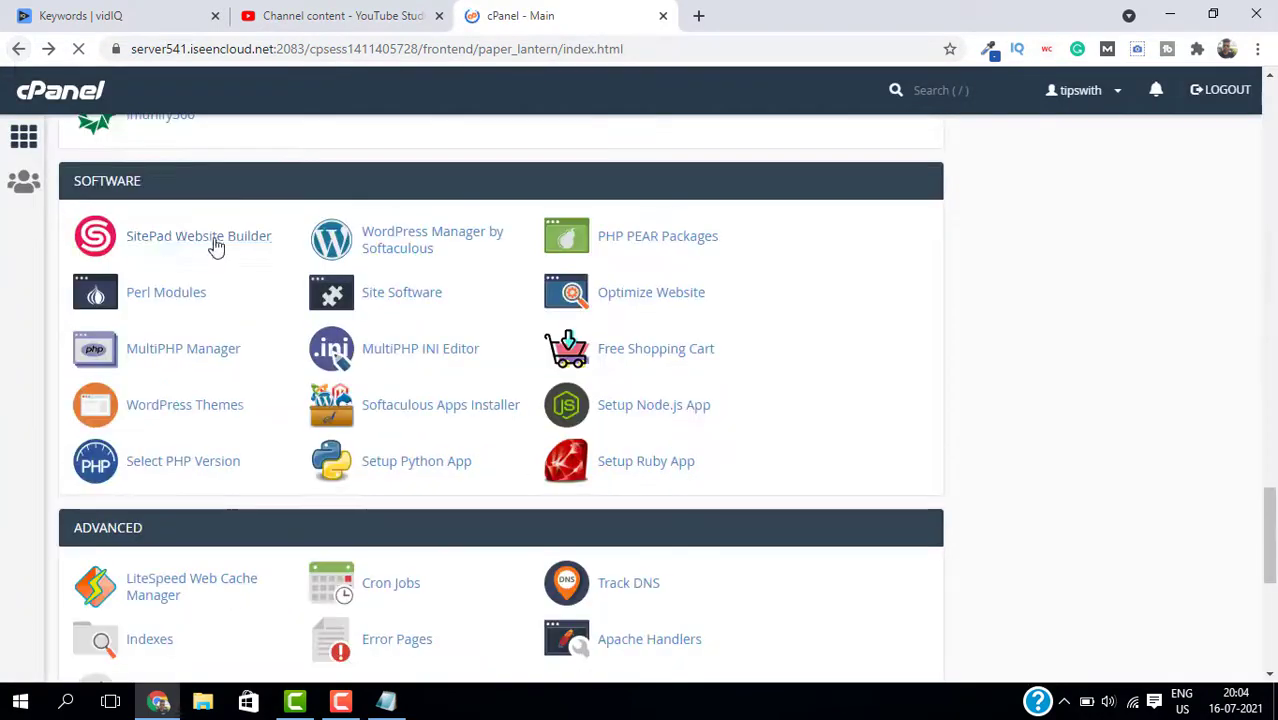
{"action": "scroll", "coordinate": [733, 344], "scroll_direction": "down", "scroll_amount": 5}
{"action": "scroll", "coordinate": [733, 344], "scroll_direction": "up", "scroll_amount": 5}
{"action": "scroll", "coordinate": [733, 344], "scroll_direction": "up", "scroll_amount": 5}
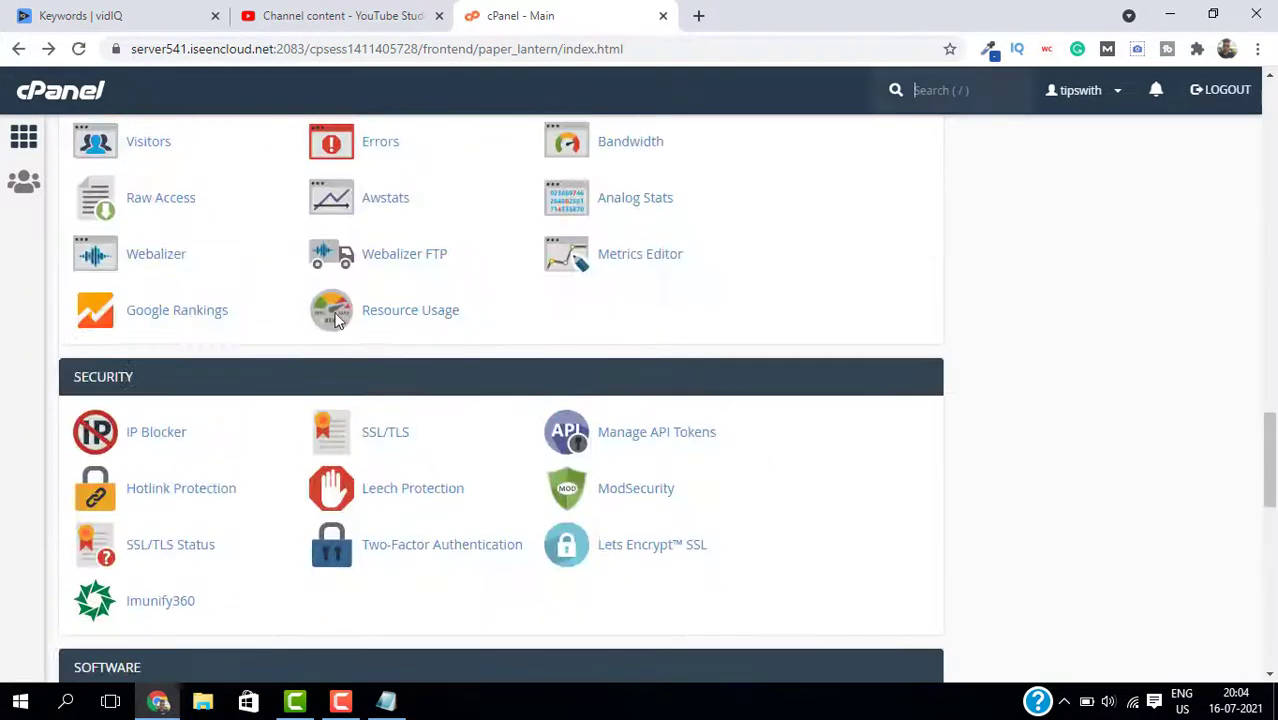
{"action": "scroll", "coordinate": [600, 300], "scroll_direction": "up", "scroll_amount": 4}
{"action": "scroll", "coordinate": [200, 280], "scroll_direction": "up", "scroll_amount": 3}
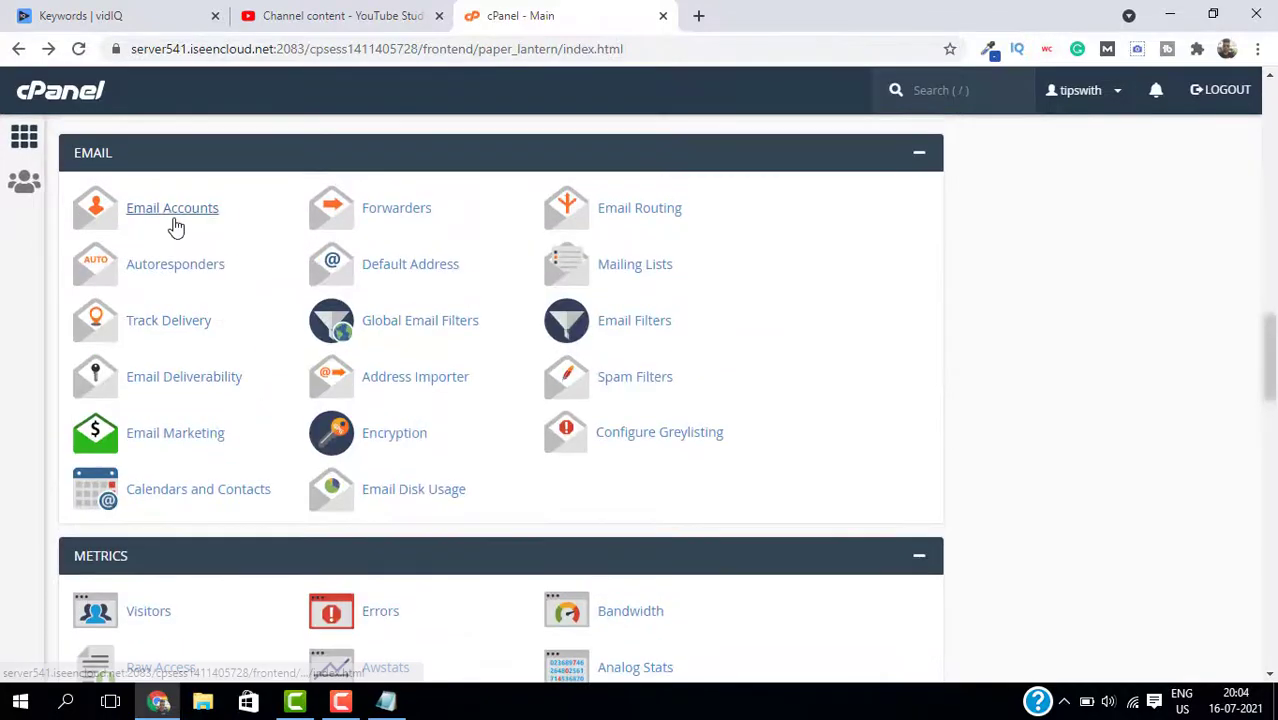
{"action": "scroll", "coordinate": [175, 220], "scroll_direction": "up", "scroll_amount": 3}
{"action": "scroll", "coordinate": [180, 230], "scroll_direction": "up", "scroll_amount": 3}
{"action": "scroll", "coordinate": [183, 235], "scroll_direction": "up", "scroll_amount": 3}
{"action": "scroll", "coordinate": [175, 200], "scroll_direction": "up", "scroll_amount": 4}
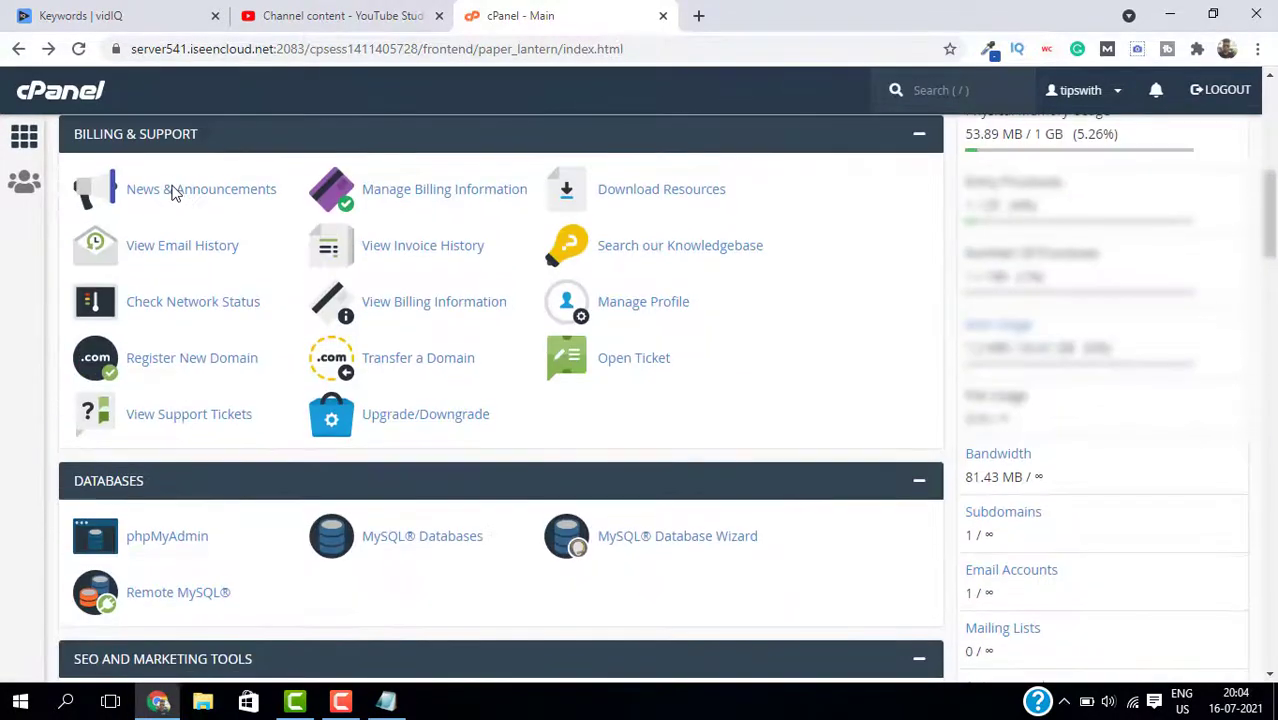
{"action": "scroll", "coordinate": [175, 195], "scroll_direction": "up", "scroll_amount": 4}
{"action": "scroll", "coordinate": [175, 192], "scroll_direction": "up", "scroll_amount": 4}
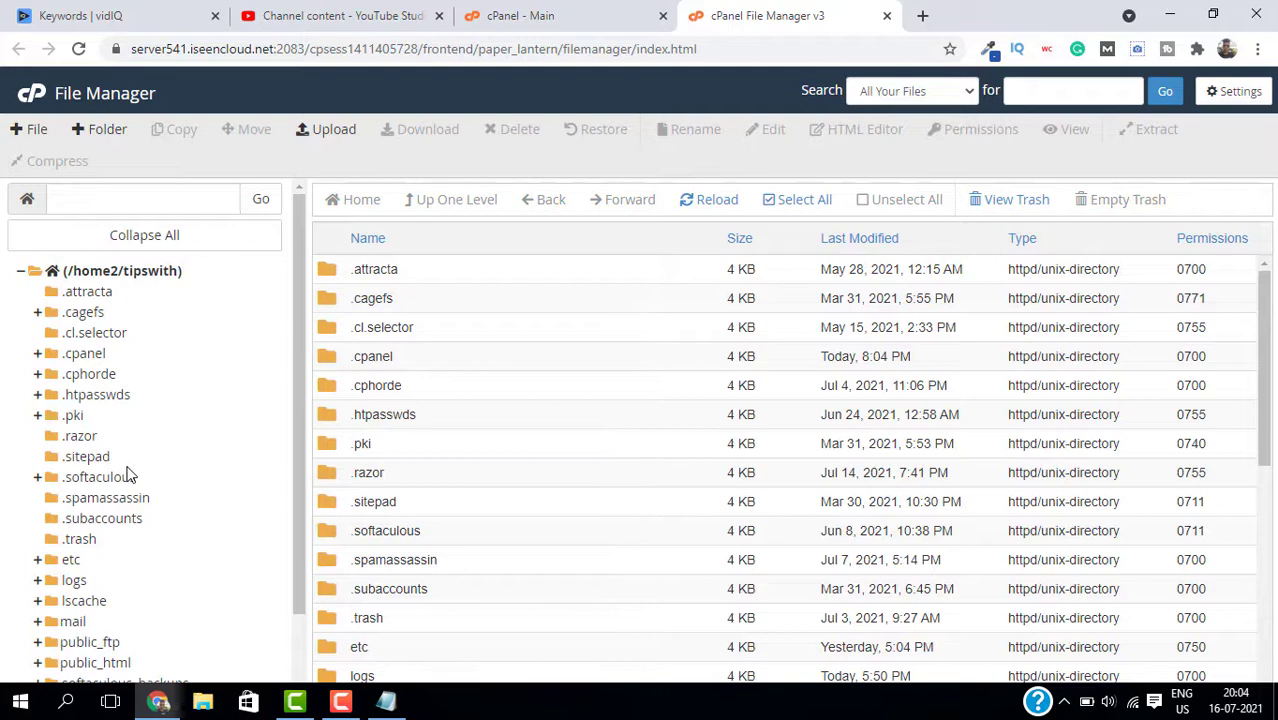
{"action": "scroll", "coordinate": [130, 500], "scroll_direction": "down", "scroll_amount": 3}
- Browse into public_html and enter the alam.design folder in the File Manager
{"action": "left_click", "coordinate": [95, 568]}
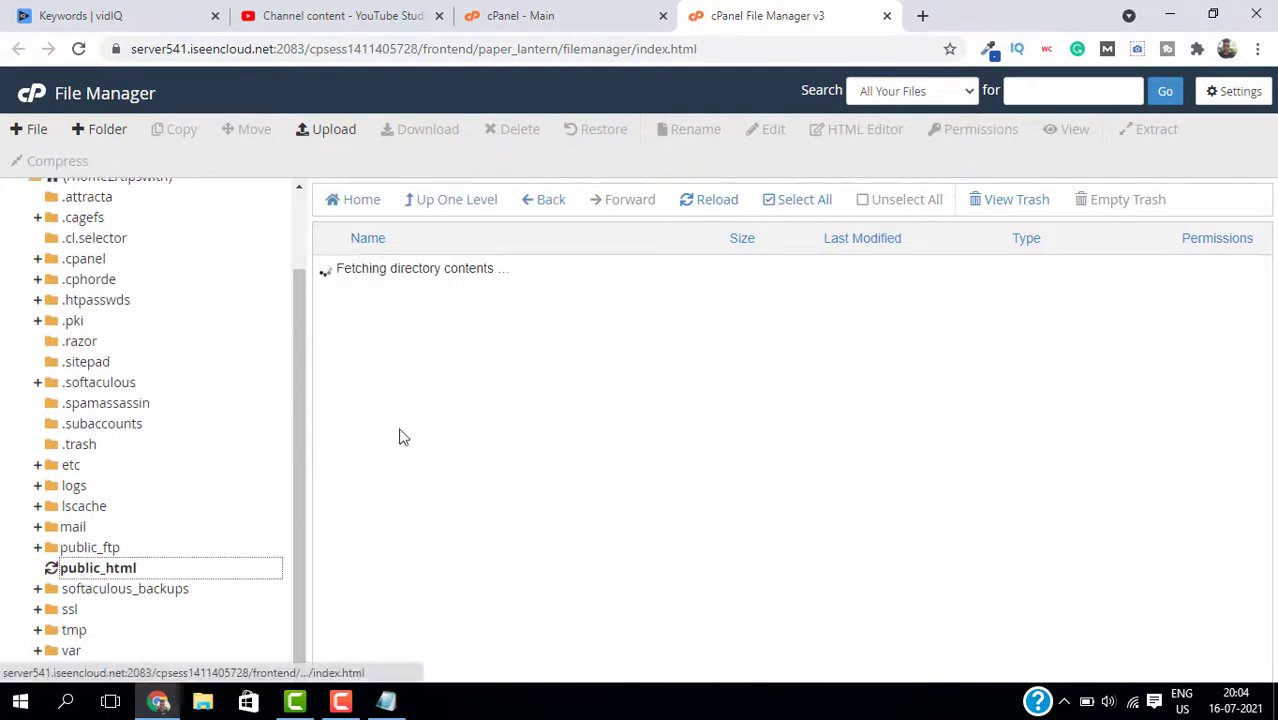
{"action": "left_click", "coordinate": [386, 327]}
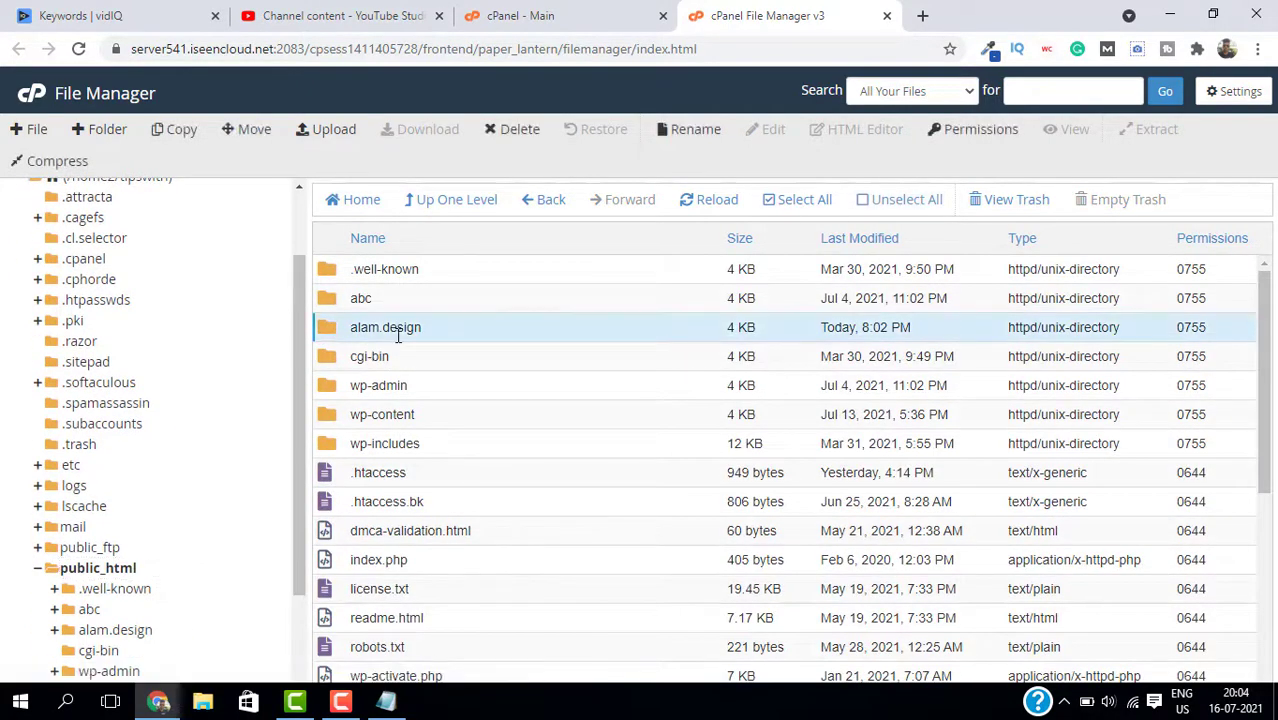
{"action": "double_click", "coordinate": [386, 327]}
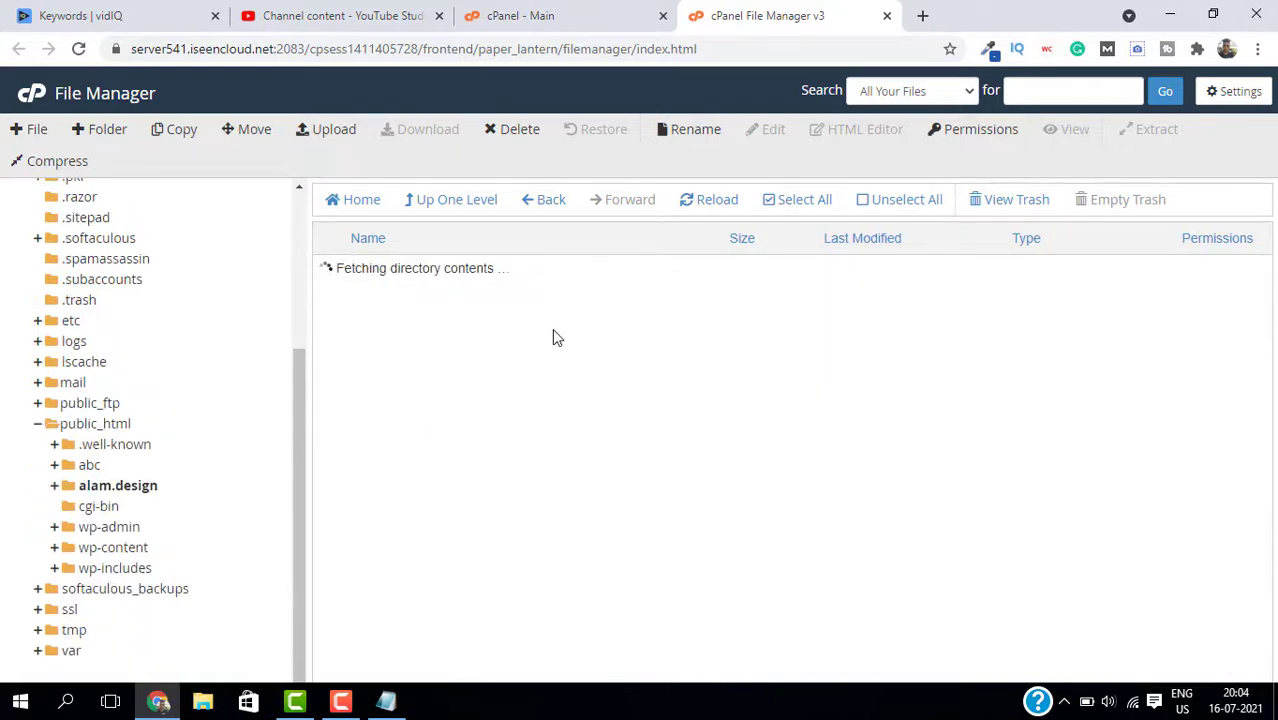
- Close the File Manager and reach the Addon Domains page from cPanel's Domains section
{"action": "left_click", "coordinate": [887, 16]}
{"action": "scroll", "coordinate": [755, 370], "scroll_direction": "down", "scroll_amount": 1}
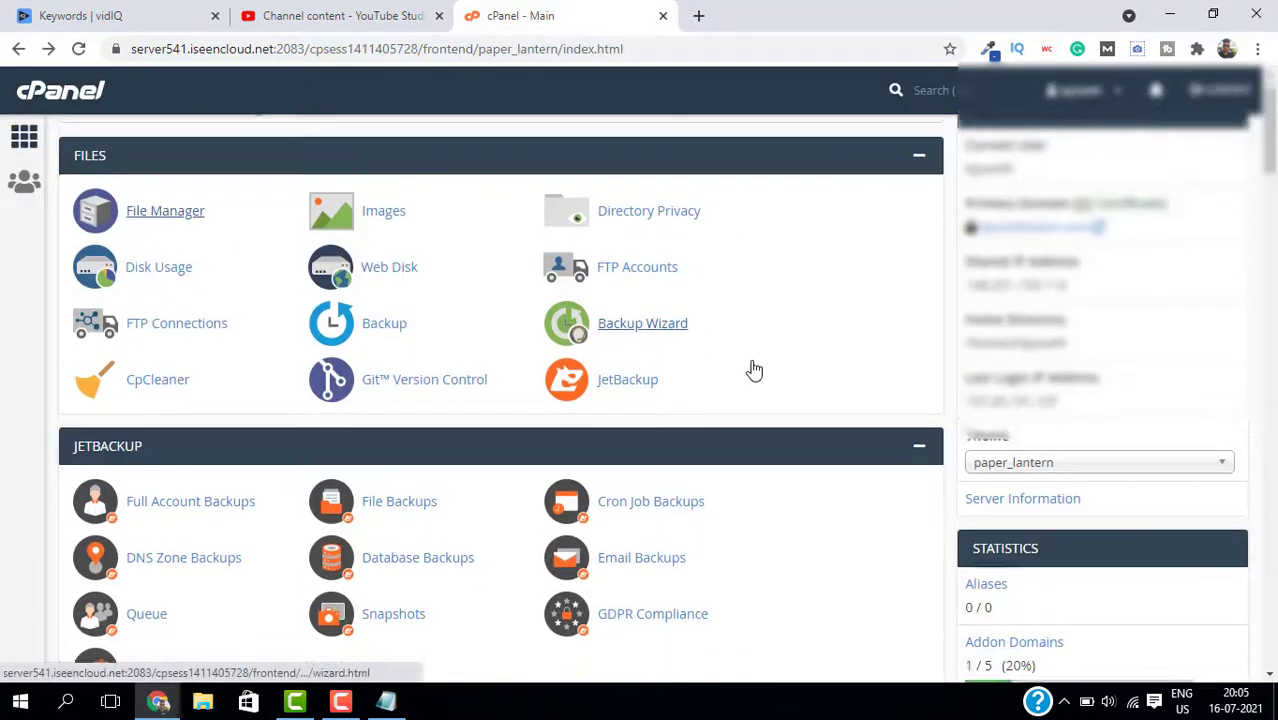
{"action": "scroll", "coordinate": [755, 370], "scroll_direction": "down", "scroll_amount": 1}
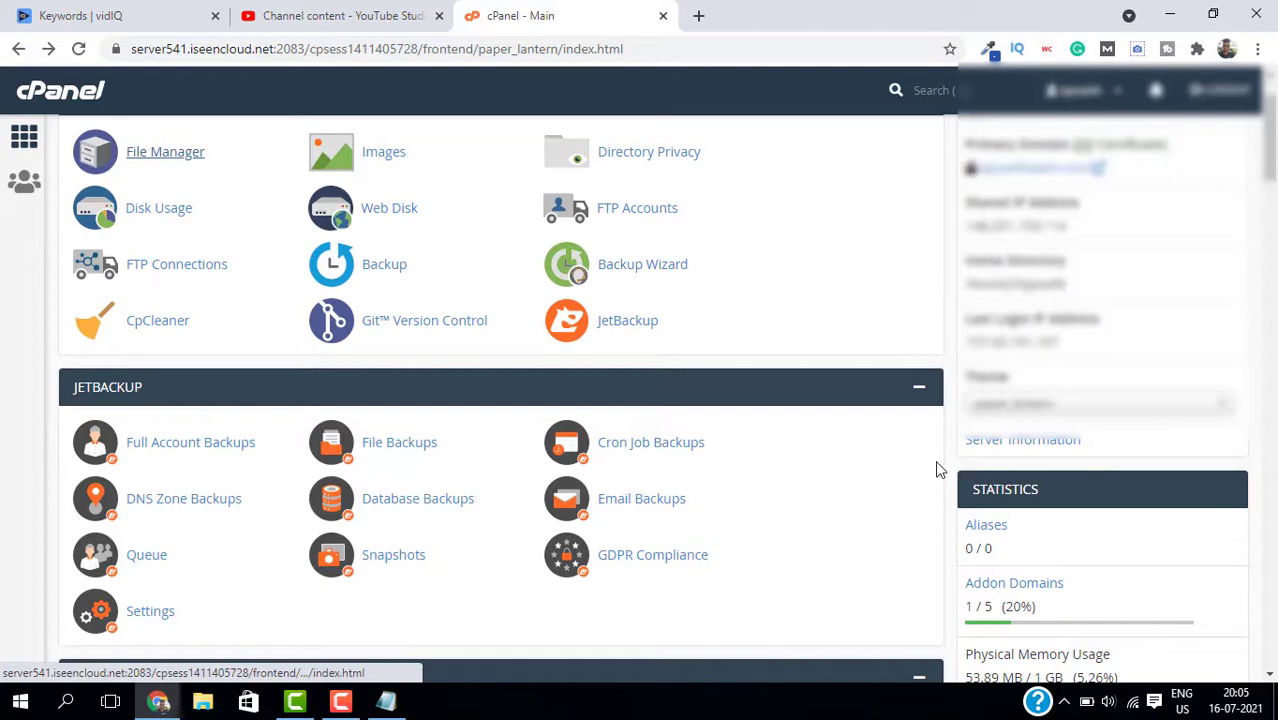
{"action": "scroll", "coordinate": [833, 468], "scroll_direction": "down", "scroll_amount": 4}
{"action": "scroll", "coordinate": [833, 468], "scroll_direction": "down", "scroll_amount": 3}
{"action": "scroll", "coordinate": [833, 468], "scroll_direction": "down", "scroll_amount": 4}
{"action": "scroll", "coordinate": [630, 480], "scroll_direction": "down", "scroll_amount": 2}
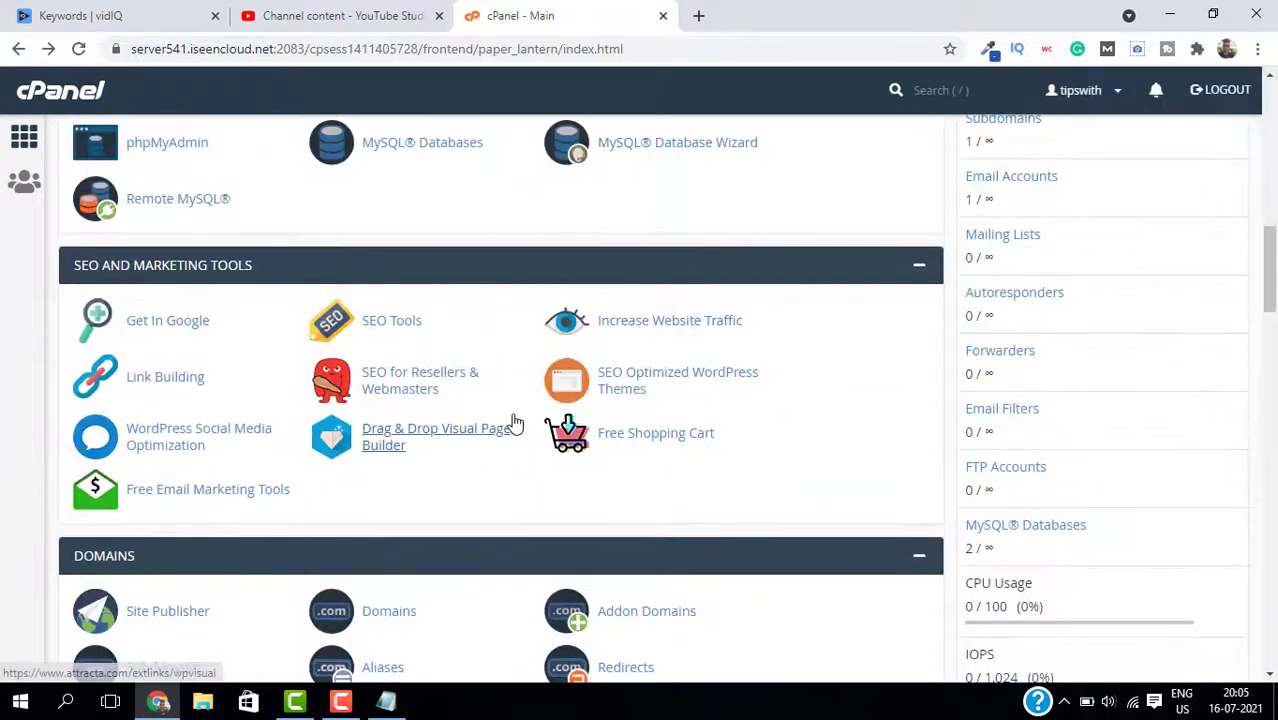
{"action": "scroll", "coordinate": [514, 423], "scroll_direction": "down", "scroll_amount": 3}
{"action": "scroll", "coordinate": [514, 423], "scroll_direction": "down", "scroll_amount": 2}
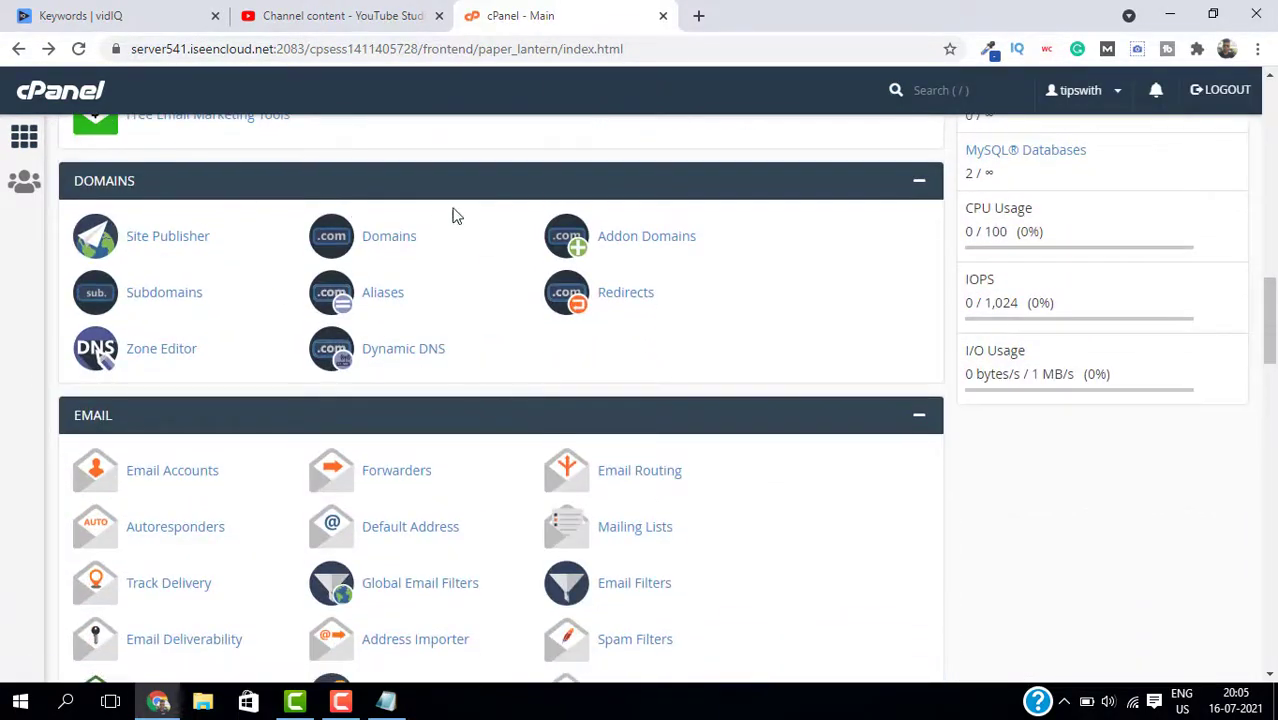
{"action": "left_click", "coordinate": [625, 238]}
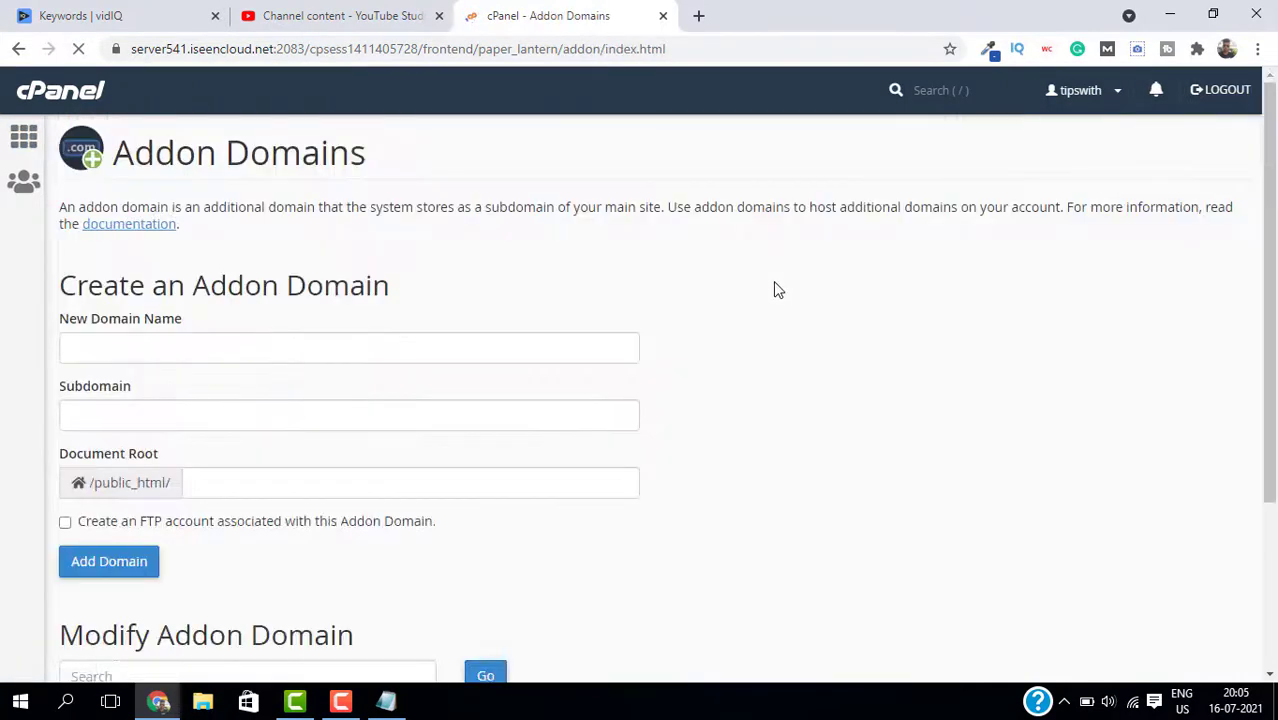
{"action": "scroll", "coordinate": [623, 410], "scroll_direction": "down", "scroll_amount": 3}
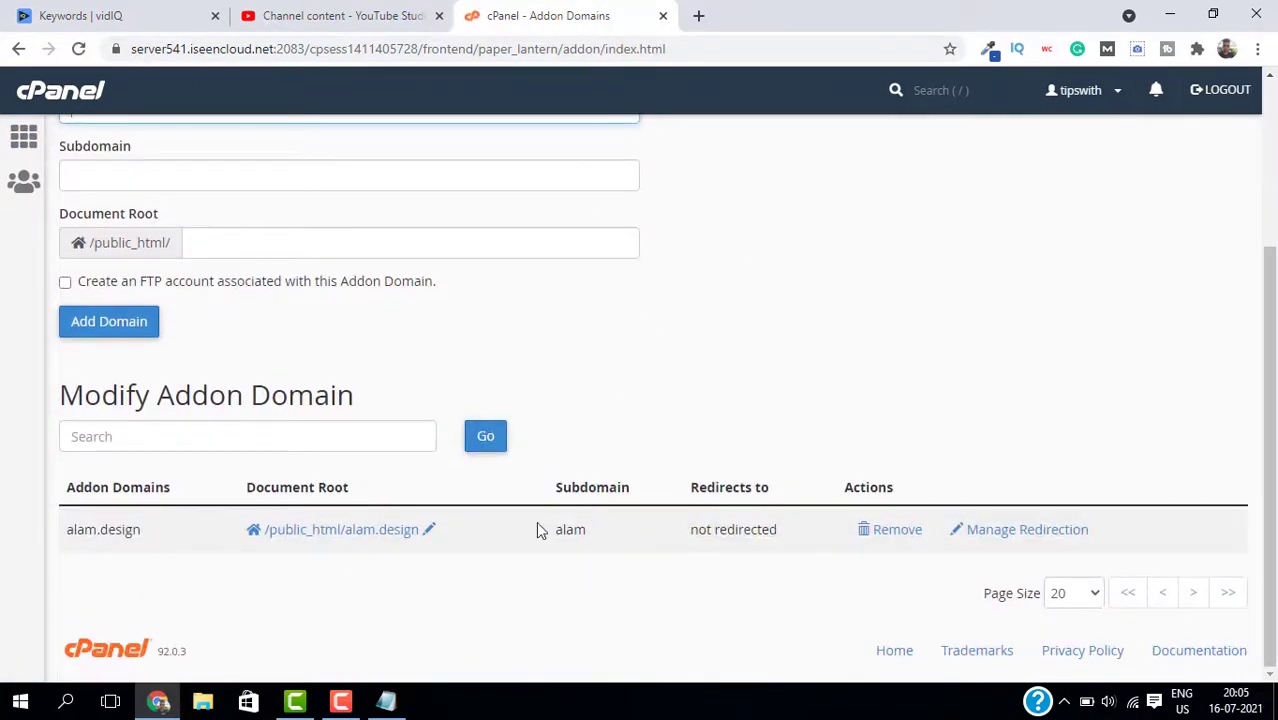
- Highlight the alam.design entry in the Modify Addon Domain table, showing root /public_html/alam.design
{"action": "double_click", "coordinate": [90, 530]}
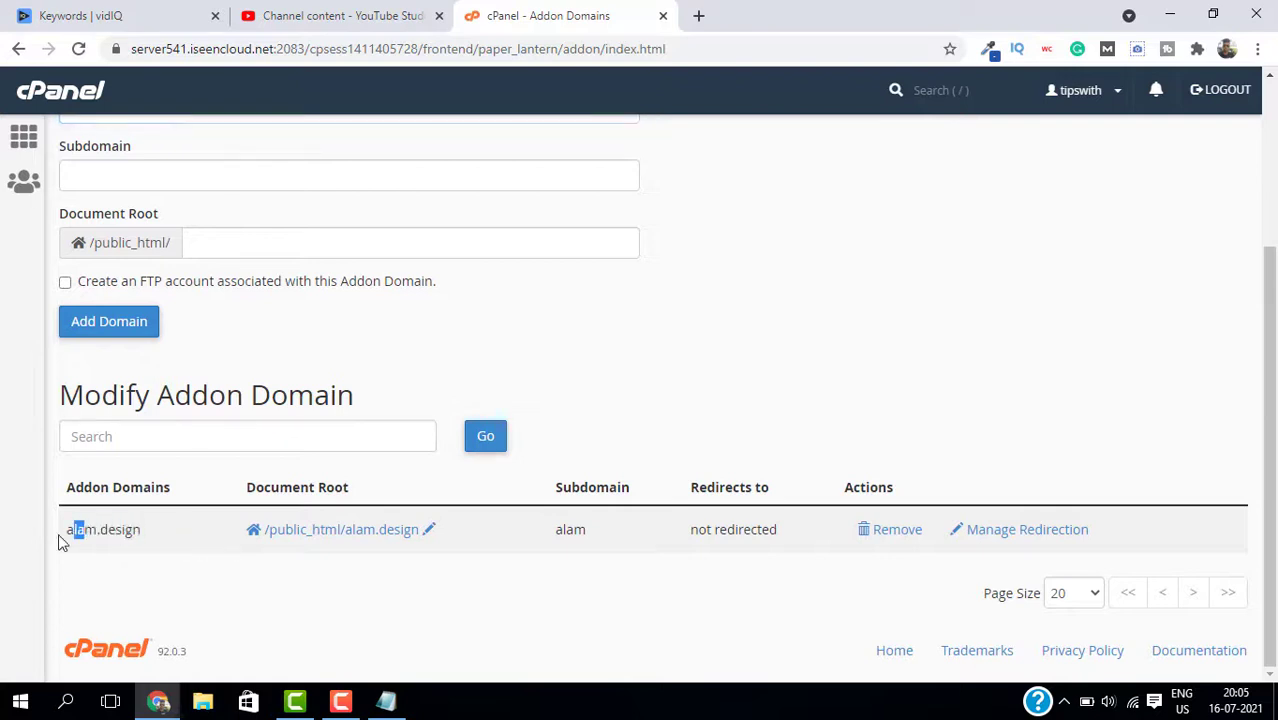
{"action": "left_click_drag", "start_coordinate": [68, 530], "coordinate": [150, 532]}
{"action": "left_click", "coordinate": [462, 597]}
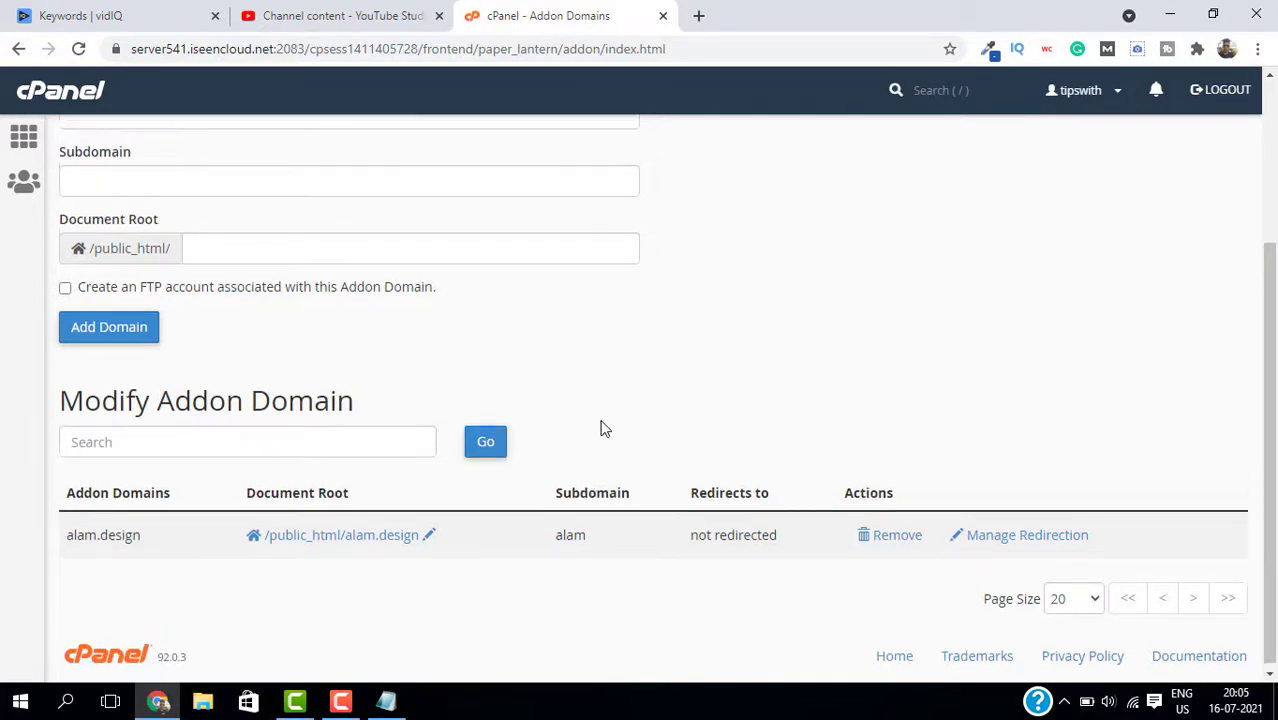
{"action": "scroll", "coordinate": [585, 456], "scroll_direction": "up", "scroll_amount": 5}
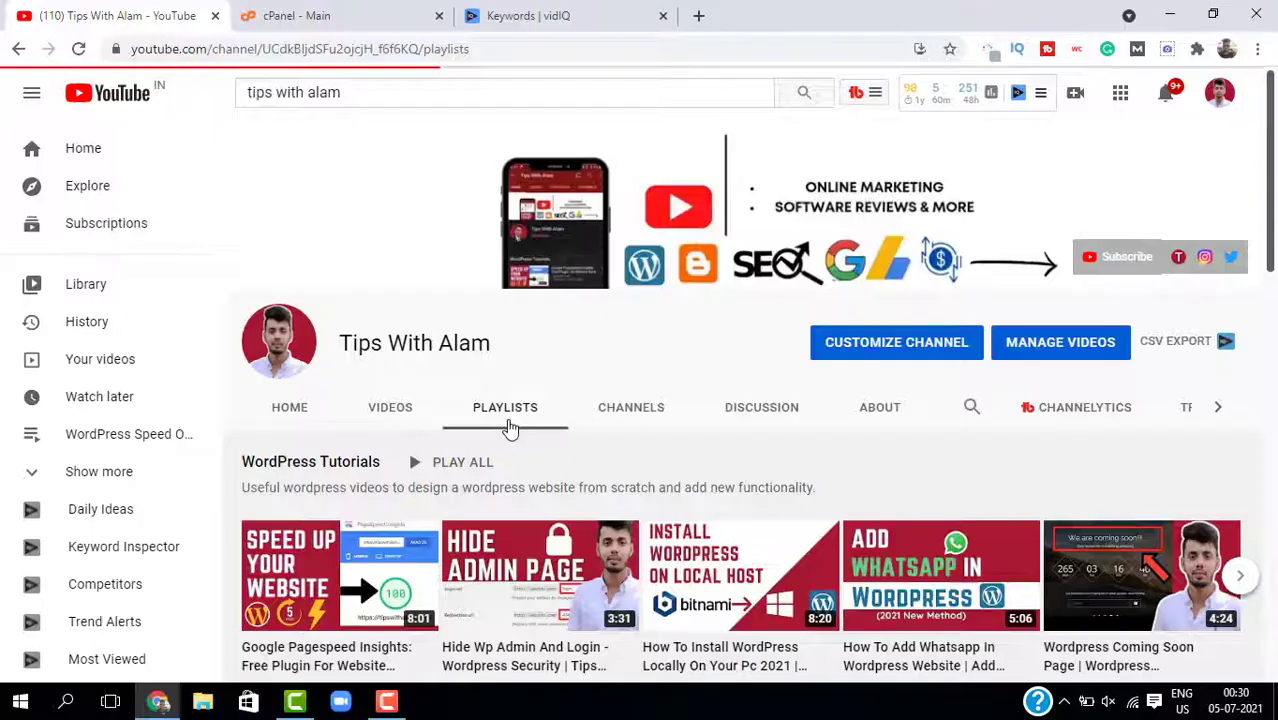
{"action": "scroll", "coordinate": [700, 500], "scroll_direction": "down", "scroll_amount": 2}
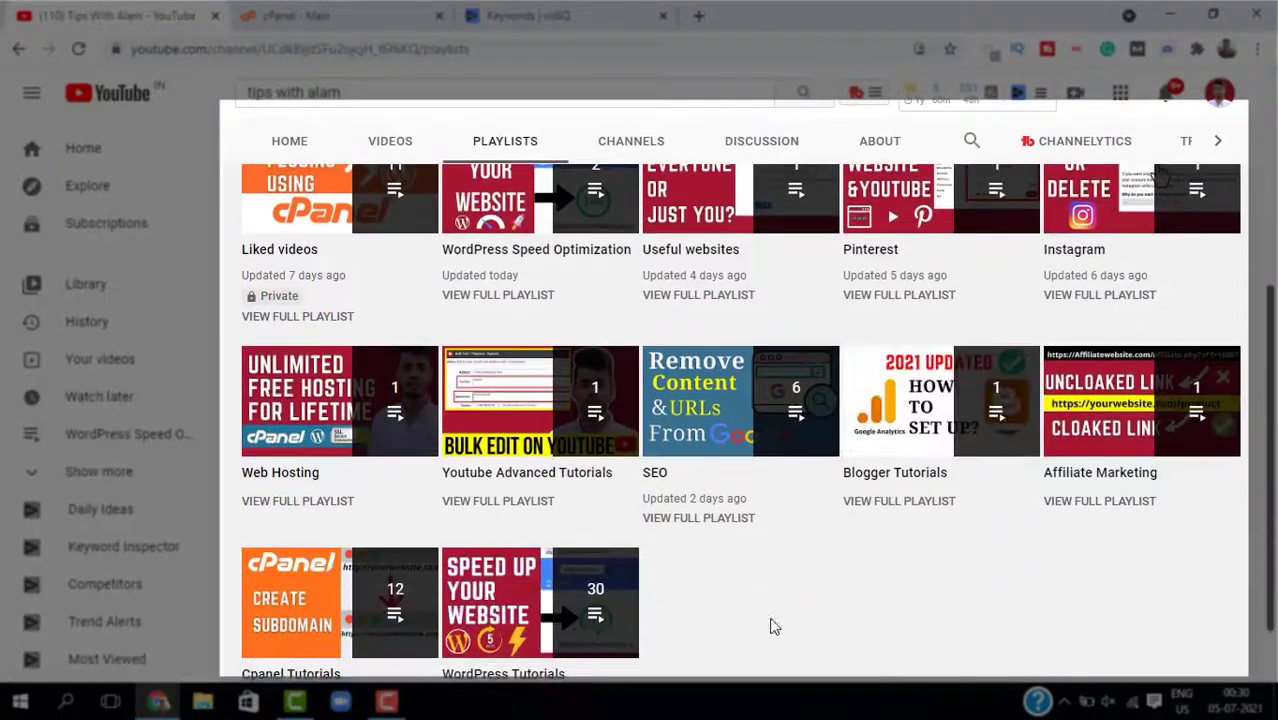
{"action": "scroll", "coordinate": [500, 550], "scroll_direction": "down", "scroll_amount": 1}
{"action": "scroll", "coordinate": [601, 360], "scroll_direction": "up", "scroll_amount": 3}
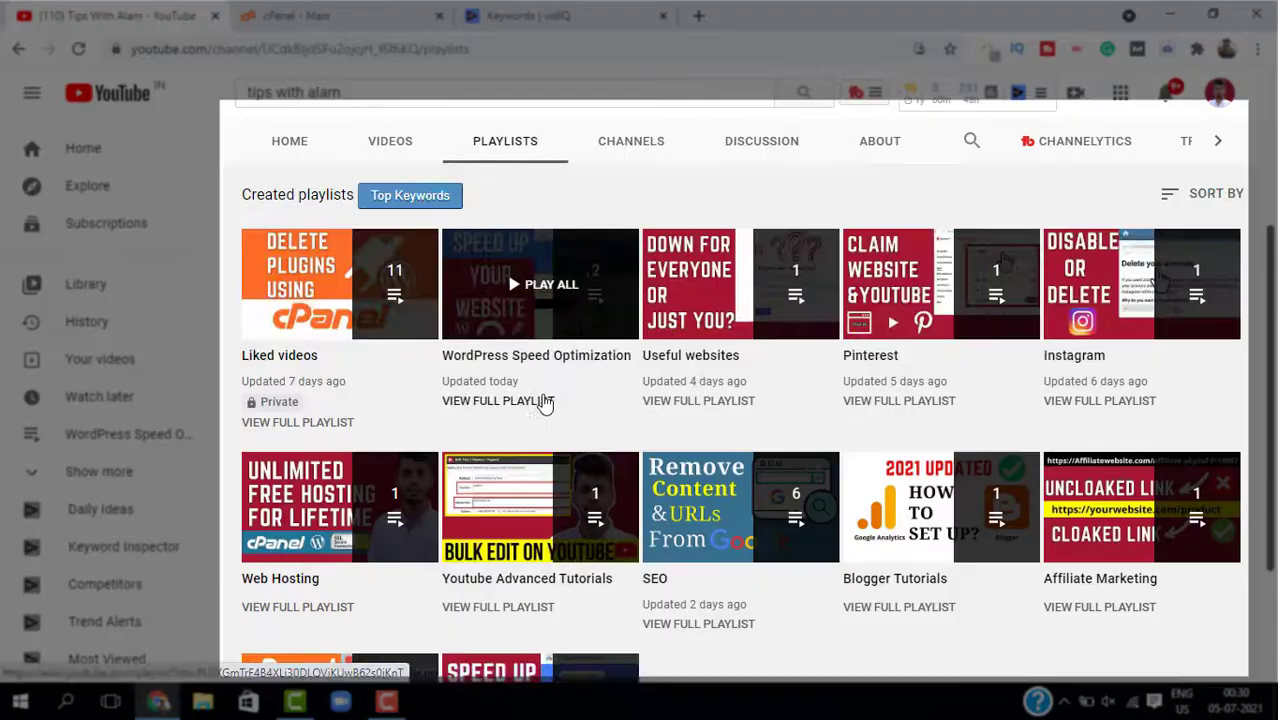
{"action": "scroll", "coordinate": [650, 320], "scroll_direction": "up", "scroll_amount": 3}
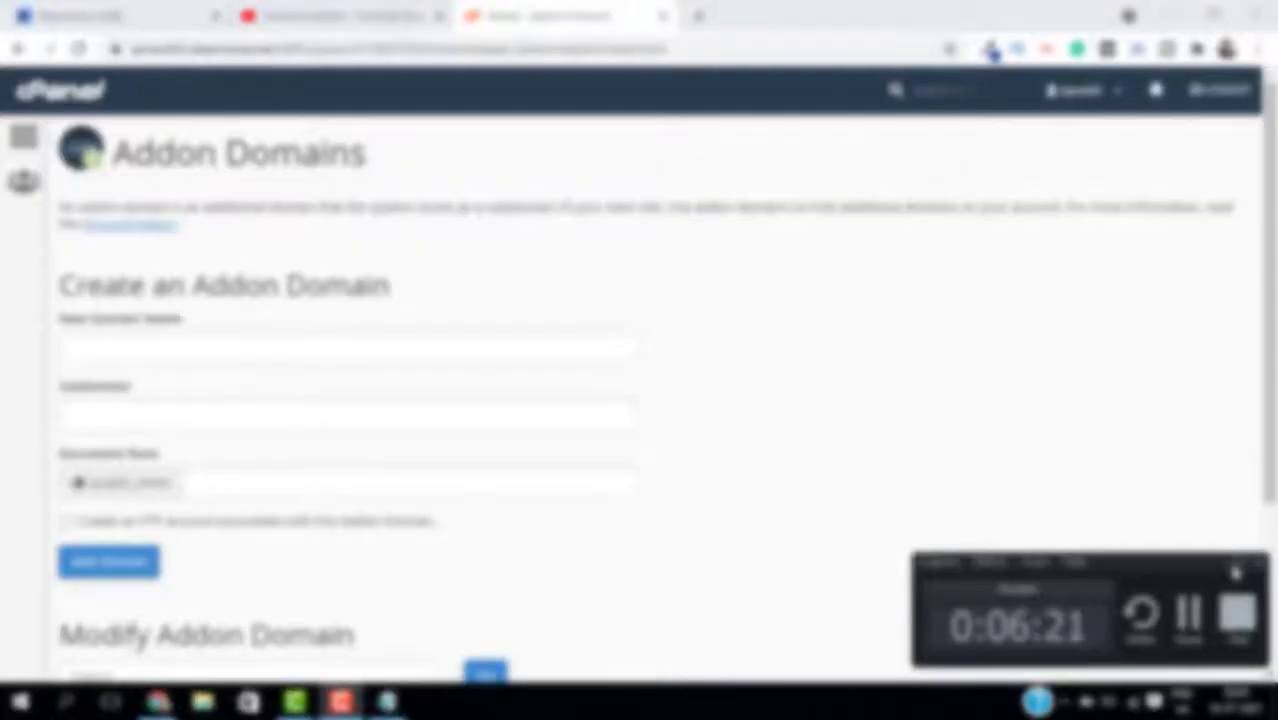